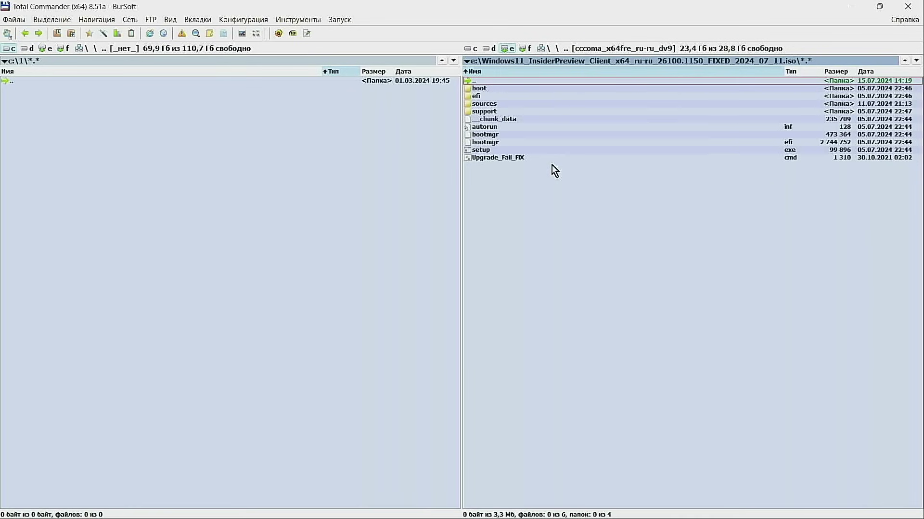
# Copy the Windows11_InsiderPreview_Client_x64_ru-ru_26100.1150_FIXED_2024_07_11 ISO from the root of drive e: to c:\1.
pyautogui.doubleClick(499, 82)
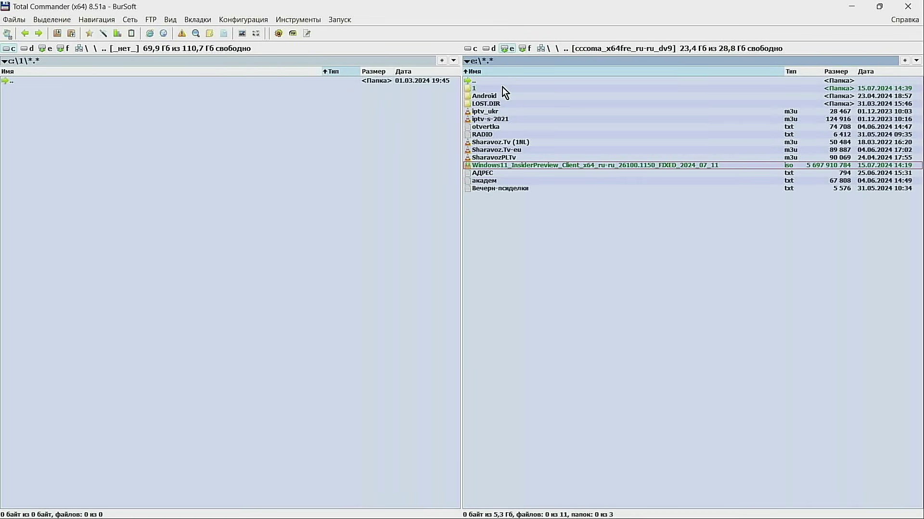
pyautogui.press('space')
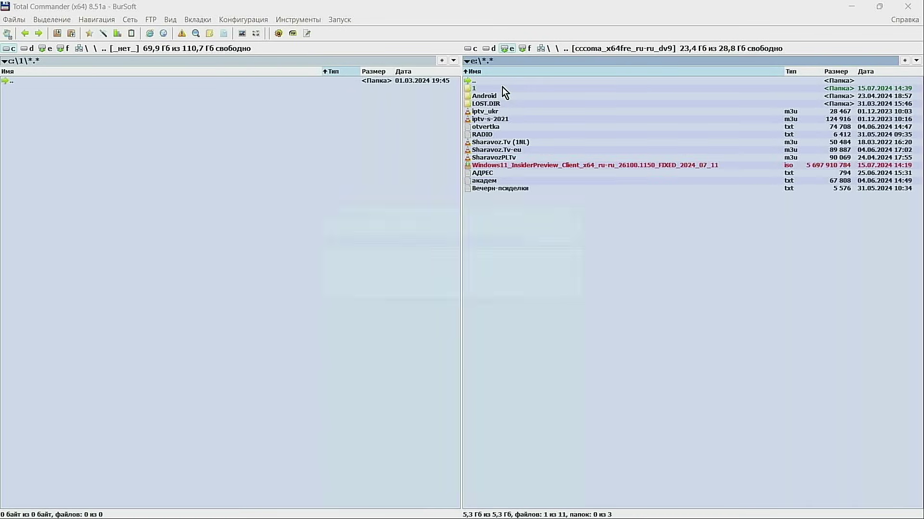
pyautogui.press('F5')
pyautogui.press('Return')
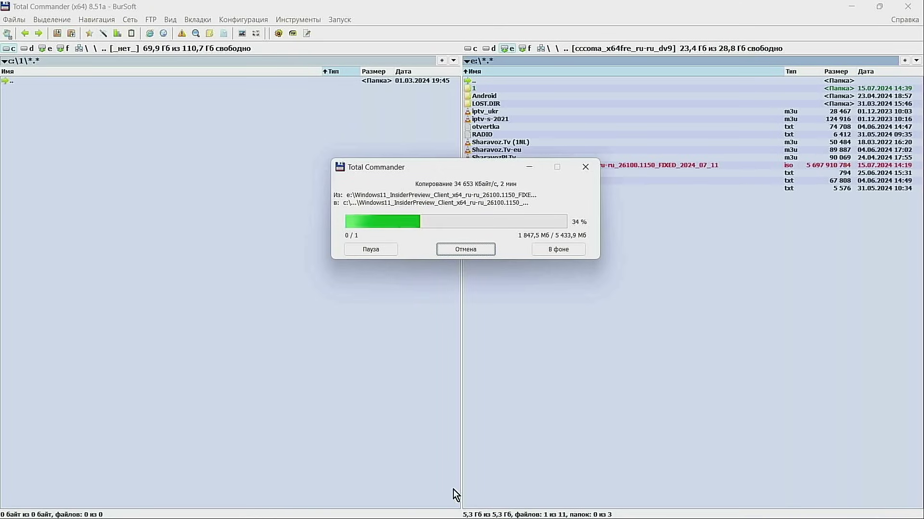
# Open the system information page (О системе) in Windows Settings.
pyautogui.moveTo(460, 516)
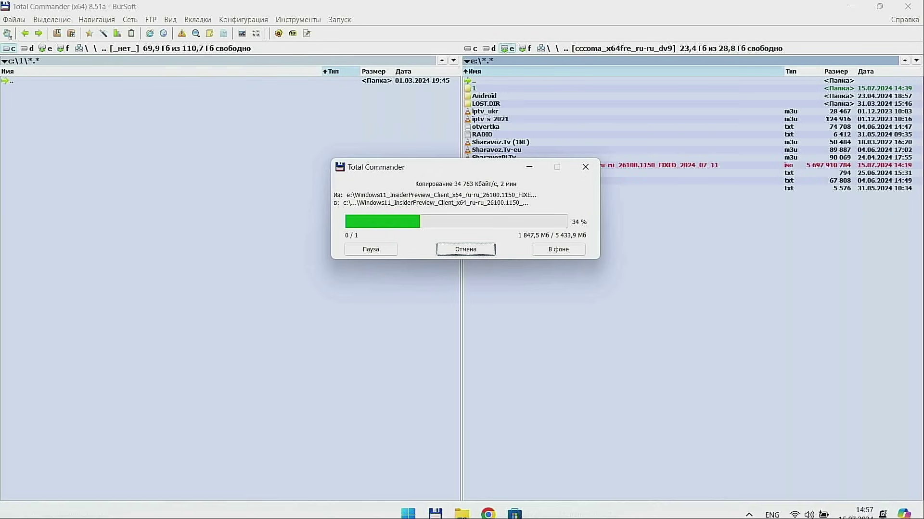
pyautogui.click(409, 504)
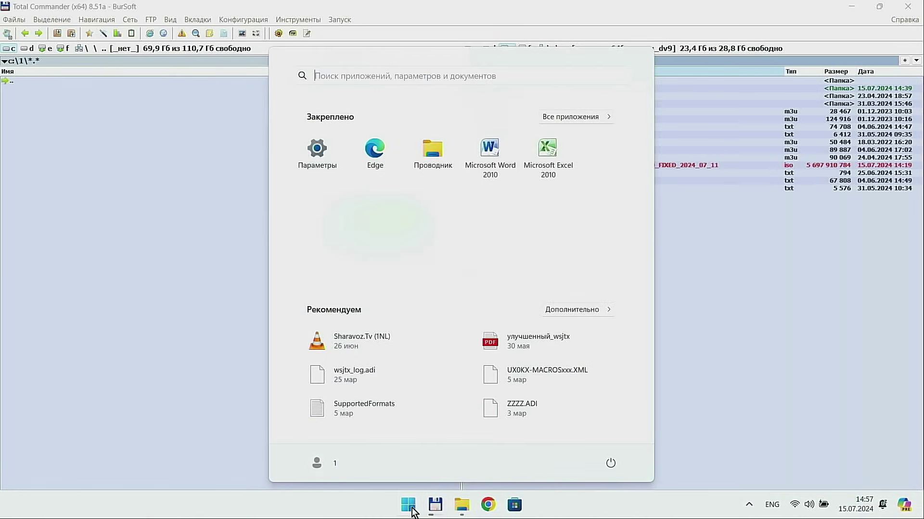
pyautogui.click(321, 155)
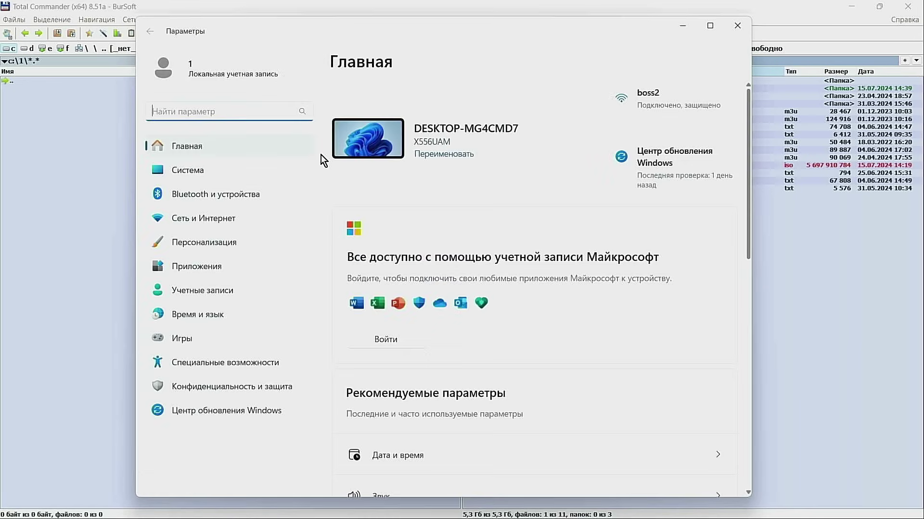
pyautogui.click(197, 173)
pyautogui.scroll(-10, 478, 260)
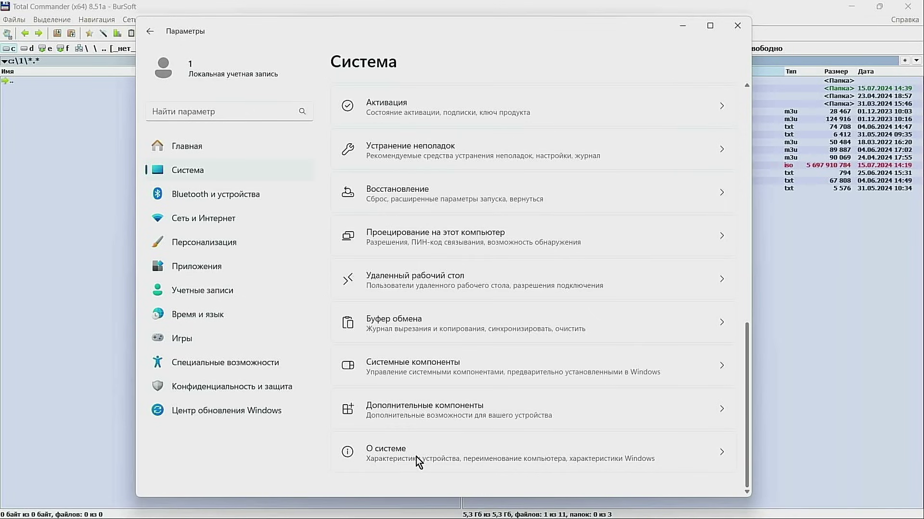
pyautogui.click(416, 457)
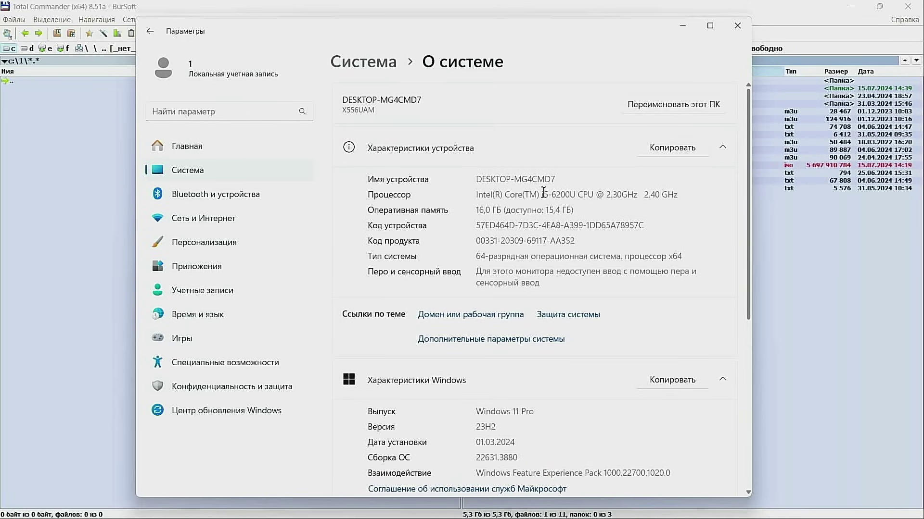
# Check the computer's processor, installed memory and system type in the device specifications.
pyautogui.moveTo(544, 195); pyautogui.dragTo(683, 198)
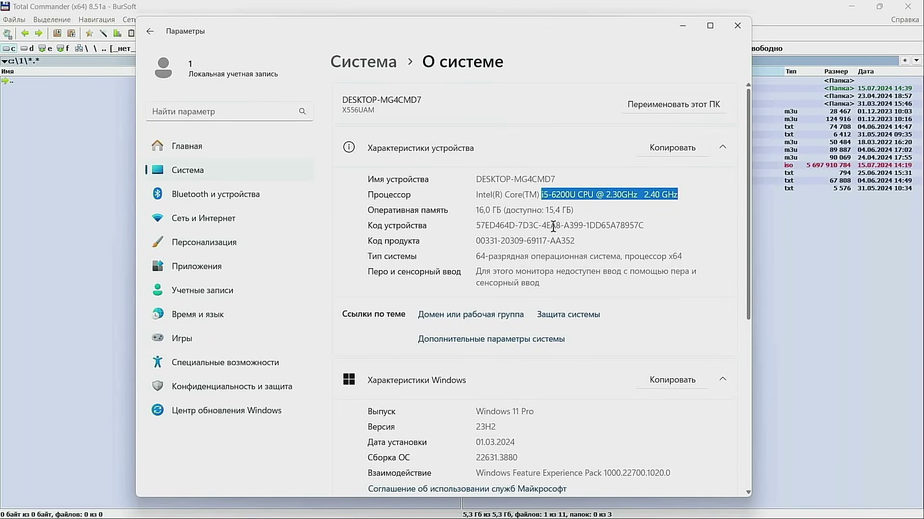
pyautogui.click(478, 211)
pyautogui.moveTo(477, 210); pyautogui.dragTo(579, 211)
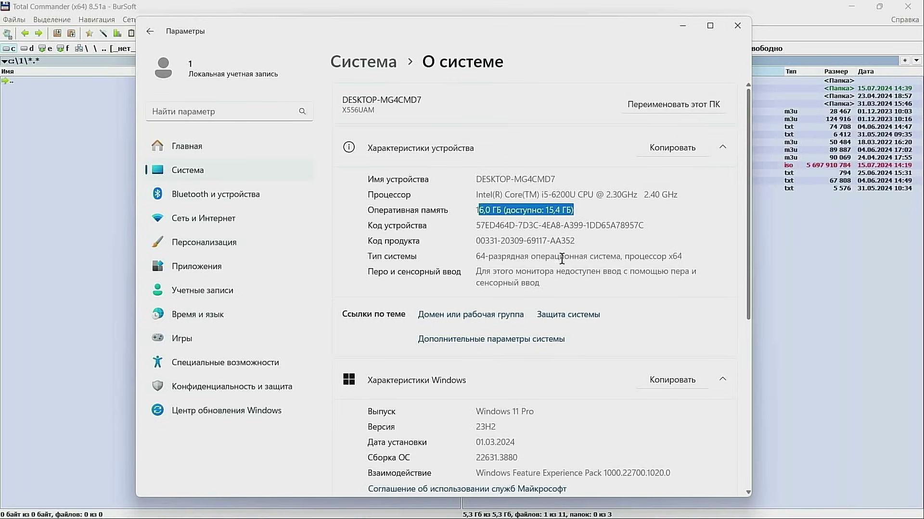
pyautogui.moveTo(476, 256); pyautogui.dragTo(693, 266)
# Check the installed Windows edition, version and OS build, and close Settings.
pyautogui.scroll(-5, 533, 276)
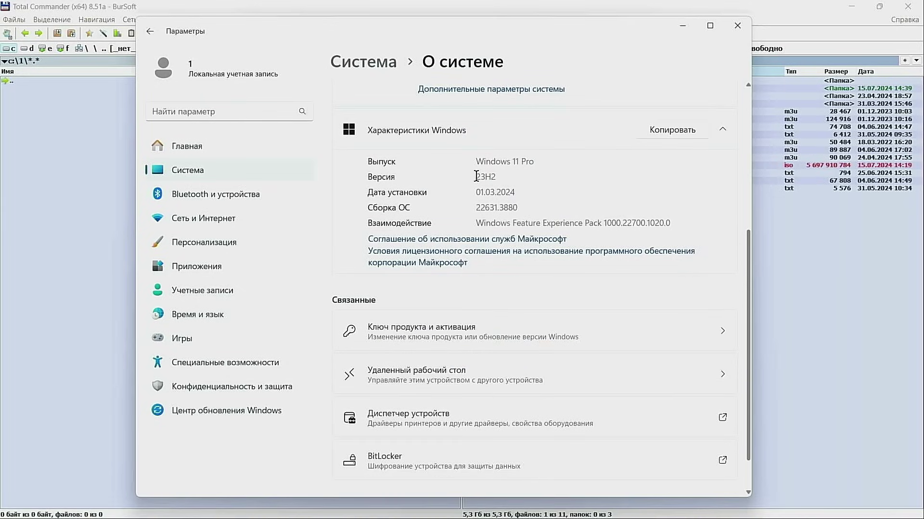
pyautogui.moveTo(476, 161); pyautogui.dragTo(541, 162)
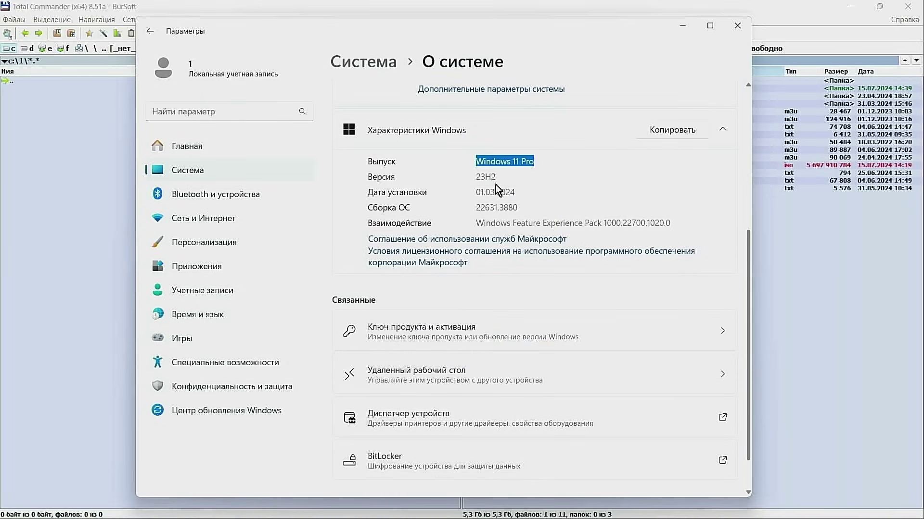
pyautogui.moveTo(476, 177); pyautogui.dragTo(502, 178)
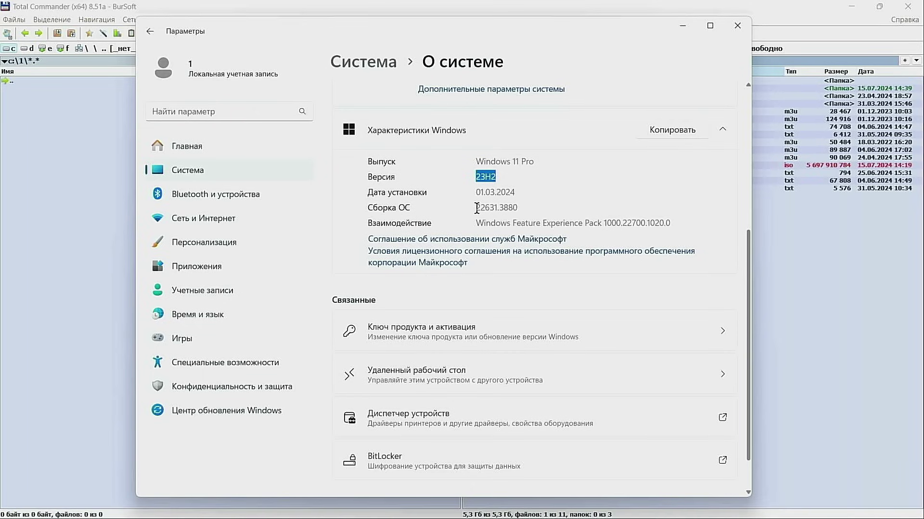
pyautogui.moveTo(477, 208); pyautogui.dragTo(529, 203)
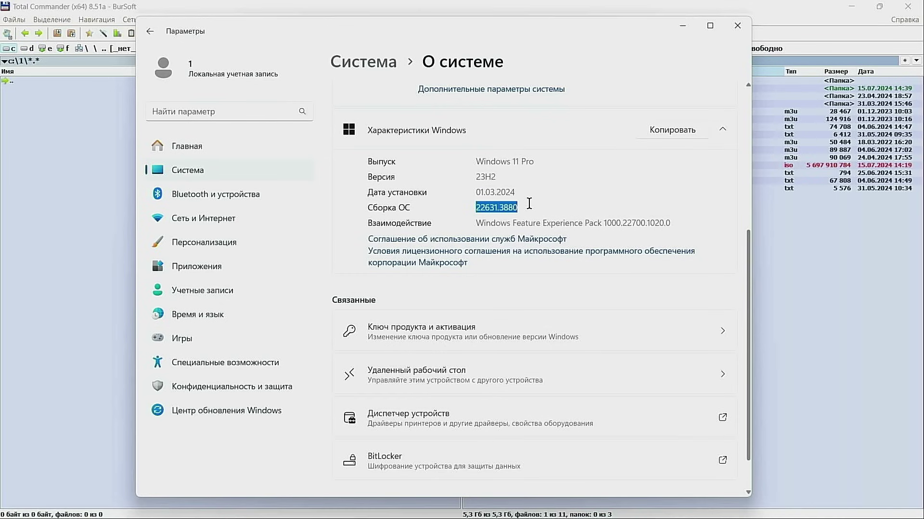
pyautogui.scroll(5, 534, 204)
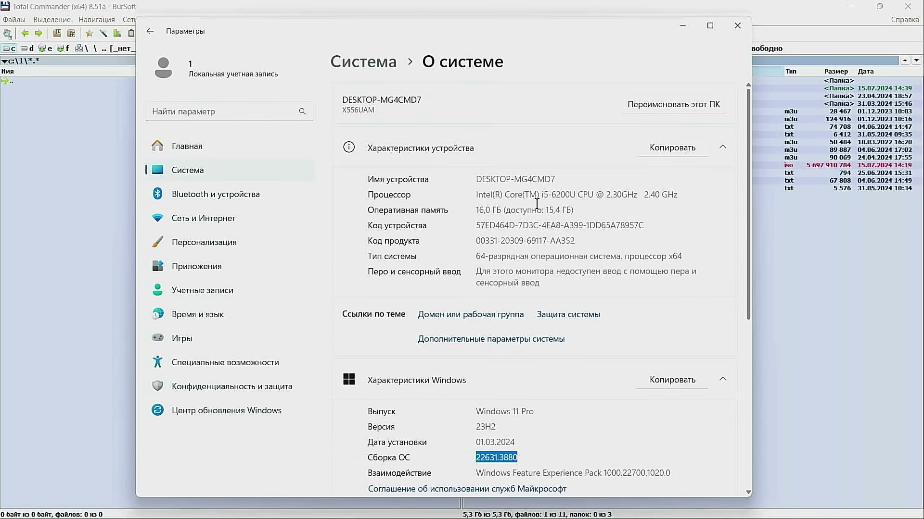
pyautogui.click(735, 29)
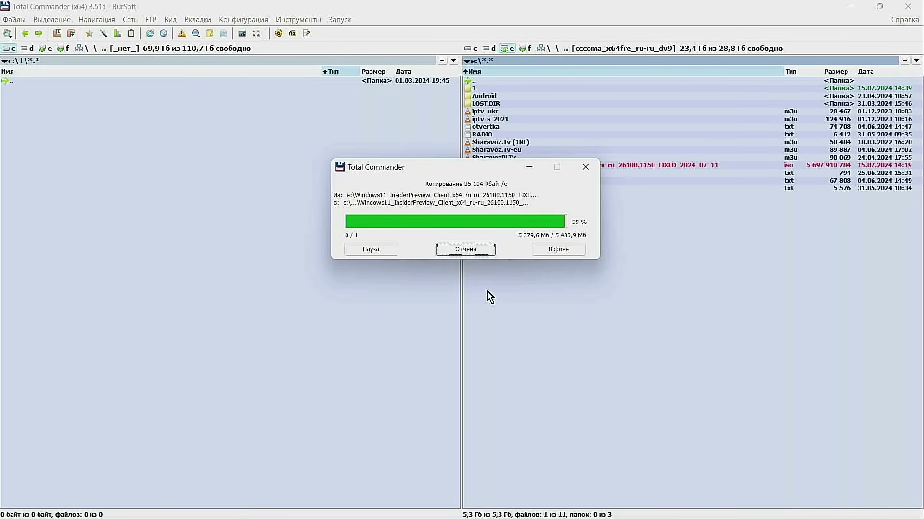
# Show c:\1 in the second file pane and open the copied ISO's contents in the first pane.
pyautogui.click(470, 49)
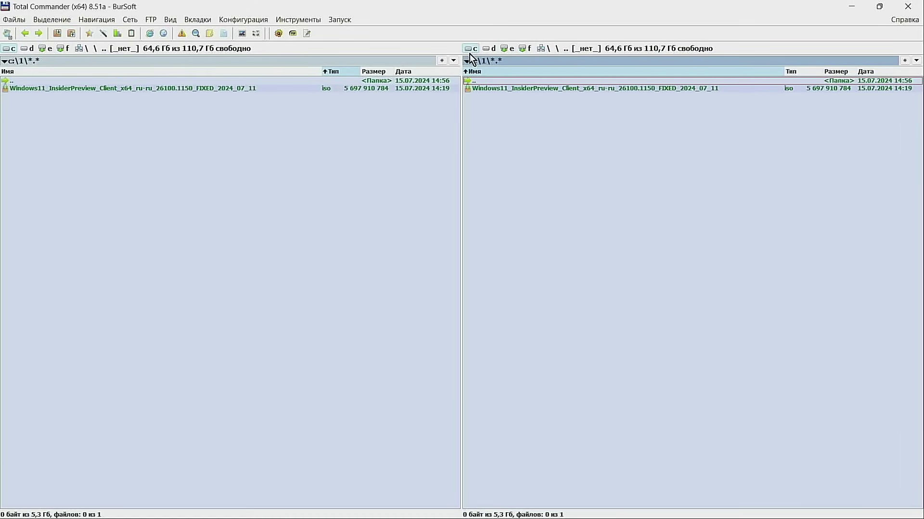
pyautogui.doubleClick(36, 89)
# Try to run setup.exe directly from inside the ISO archive.
pyautogui.click(28, 150)
pyautogui.doubleClick(28, 150)
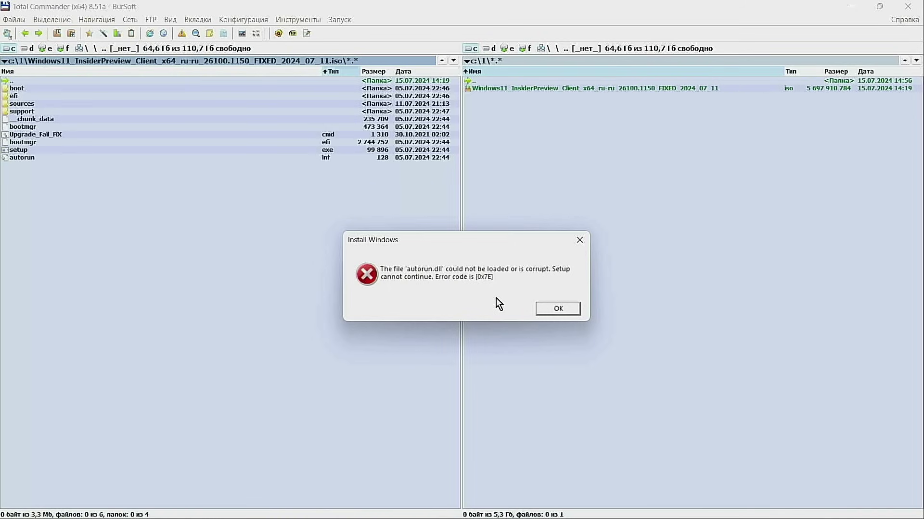
pyautogui.click(558, 311)
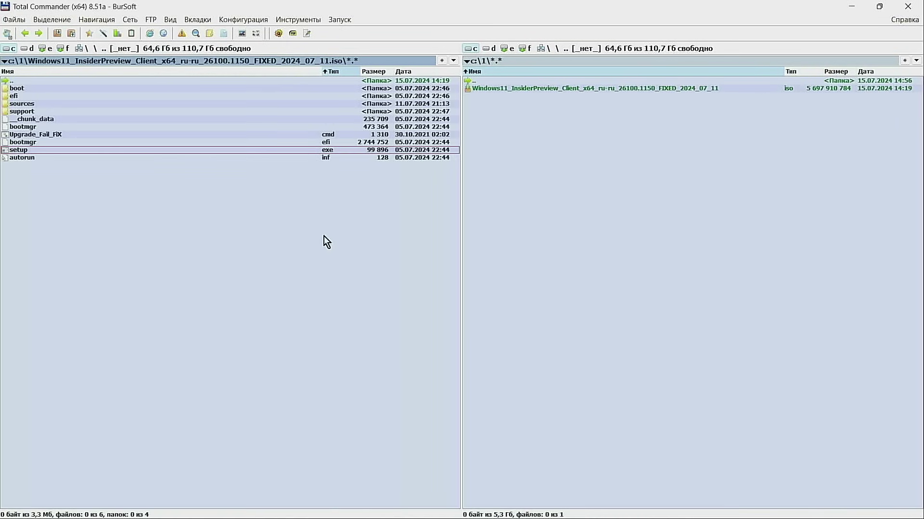
pyautogui.rightClick(46, 152)
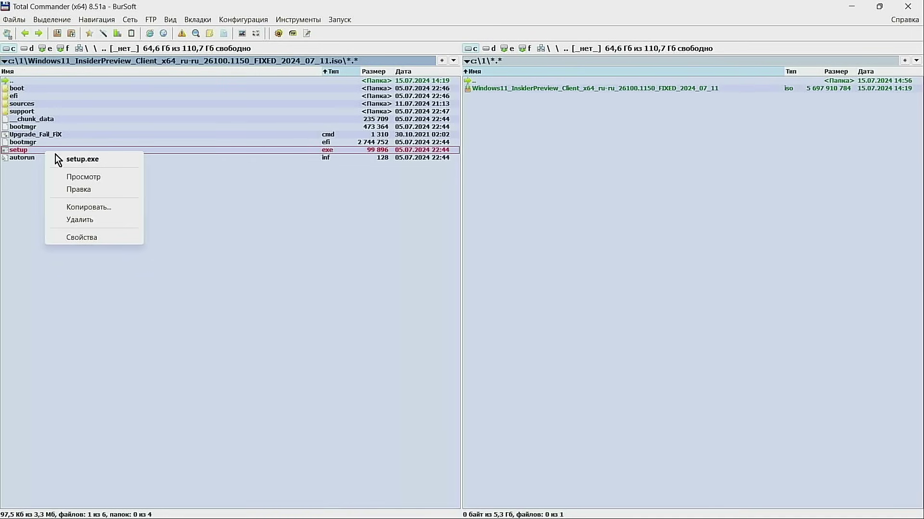
pyautogui.click(470, 50)
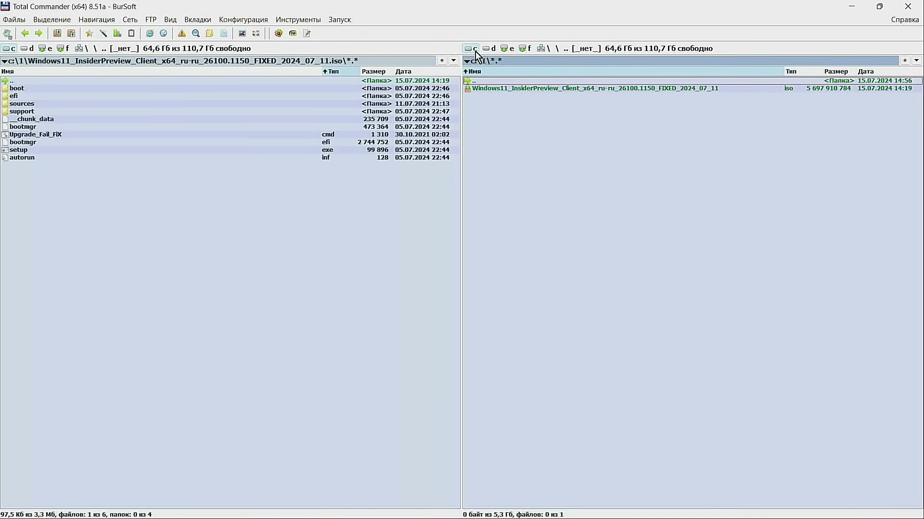
# Extract all files and folders of the ISO, including subdirectories, to c:\1.
pyautogui.moveTo(25, 87); pyautogui.dragTo(20, 169)
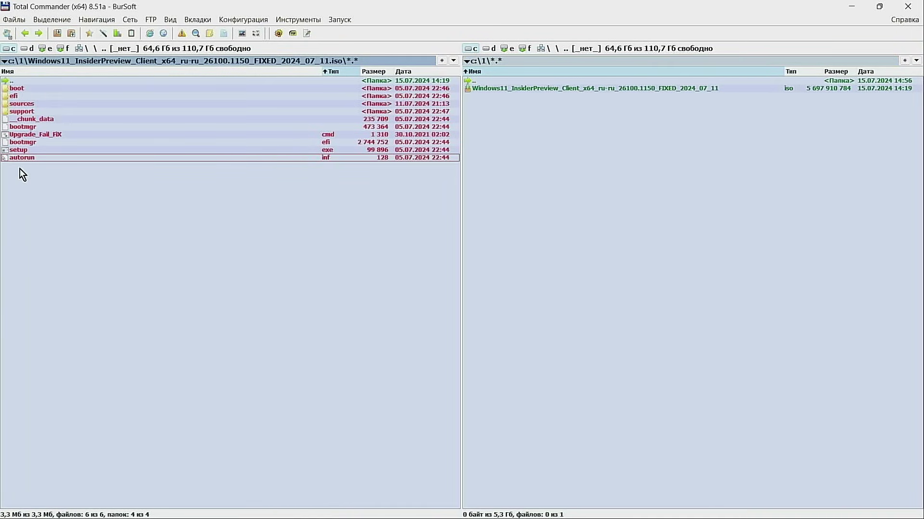
pyautogui.press('F5')
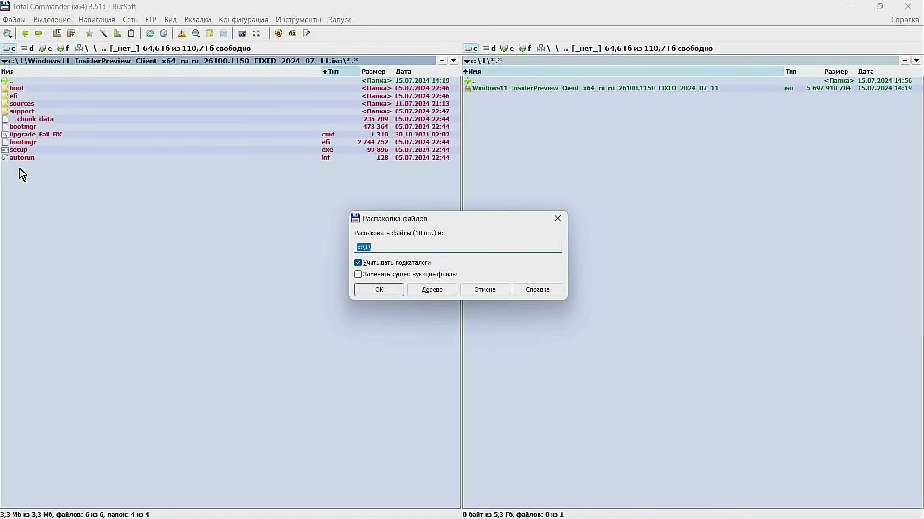
pyautogui.press('Return')
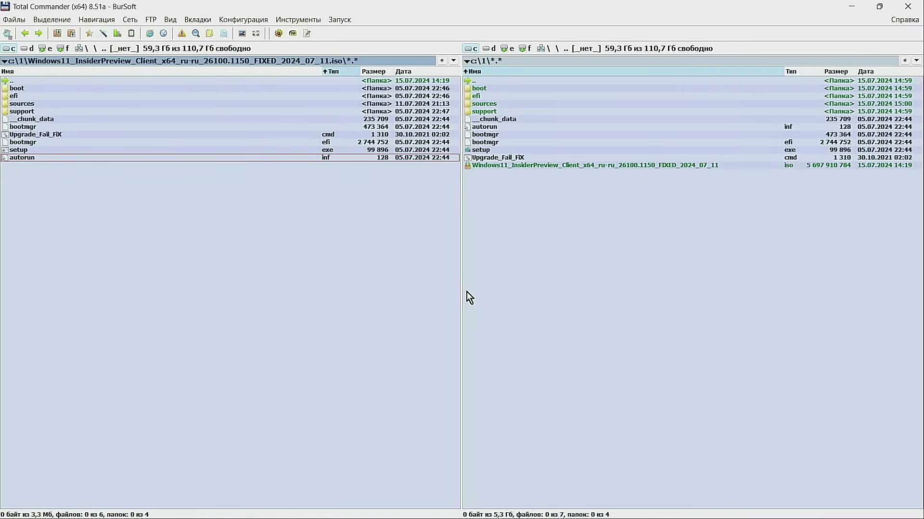
# Run the extracted setup.exe in c:\1 as administrator.
pyautogui.doubleClick(489, 153)
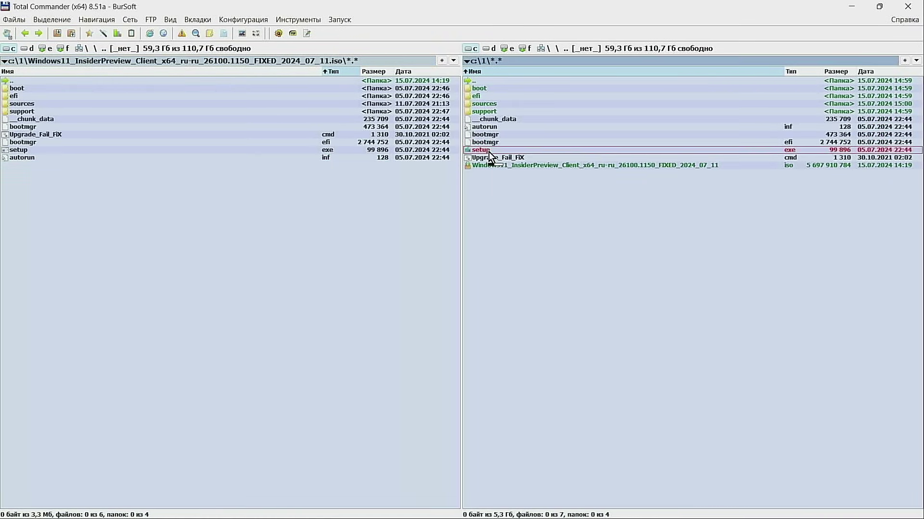
pyautogui.rightClick(489, 152)
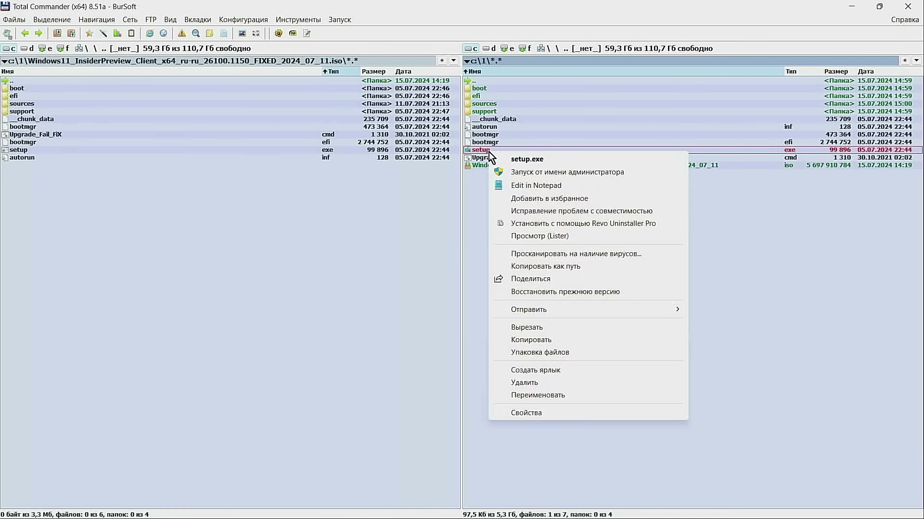
pyautogui.click(531, 173)
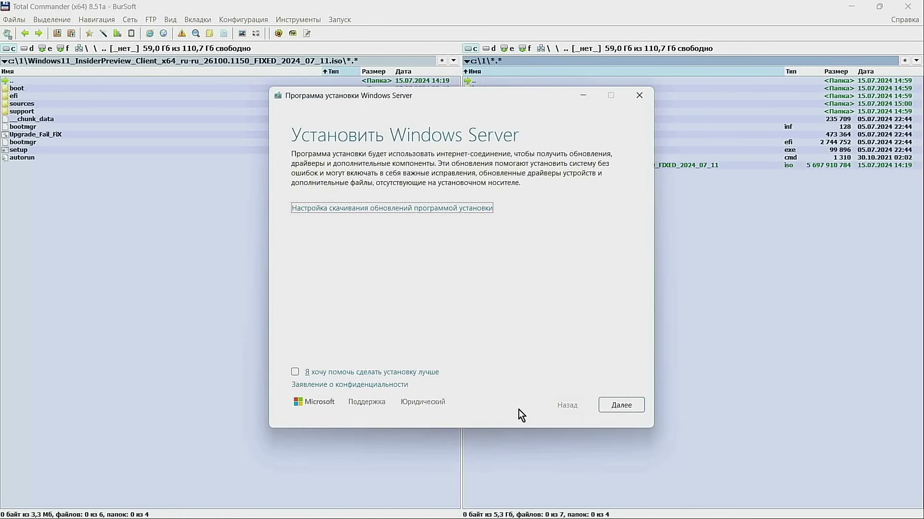
# Set the installer's update download option to "Не сейчас" and continue to the image selection.
pyautogui.click(359, 211)
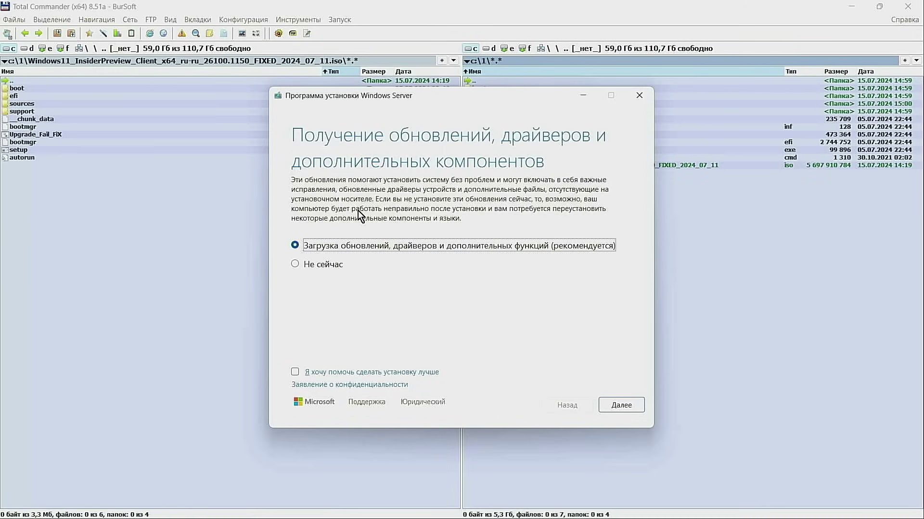
pyautogui.click(327, 265)
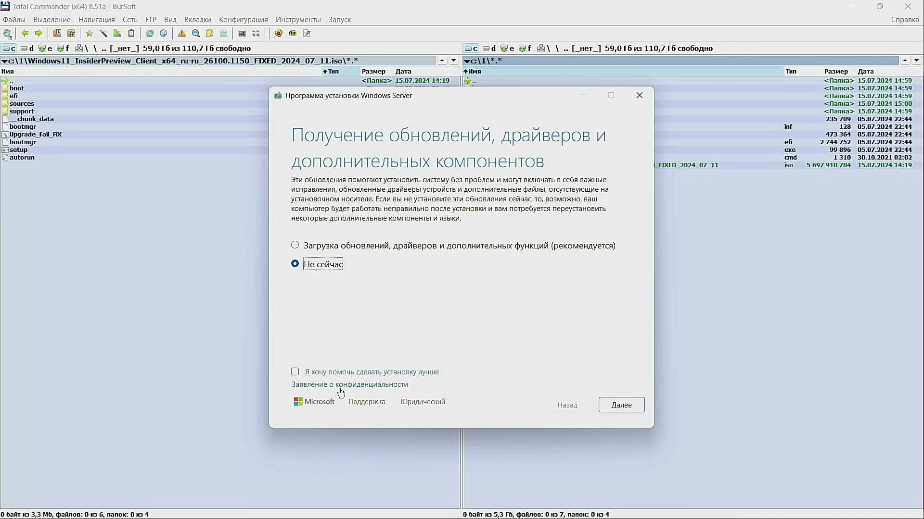
pyautogui.click(628, 408)
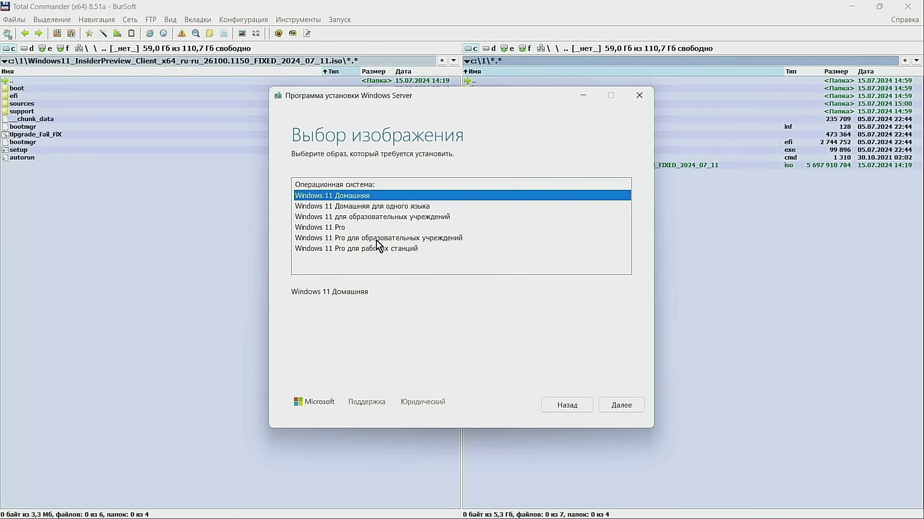
# Choose the "Windows 11 Pro для образовательных учреждений" image and continue to the license terms.
pyautogui.click(345, 227)
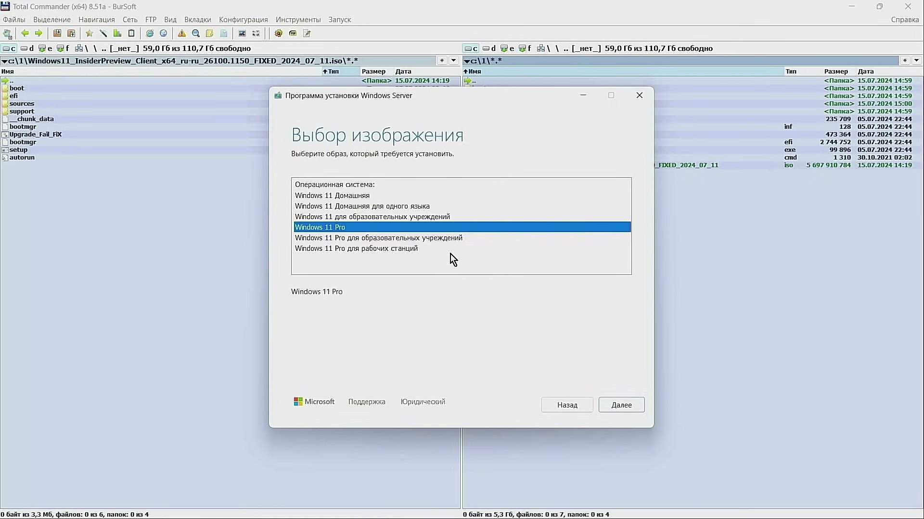
pyautogui.click(425, 239)
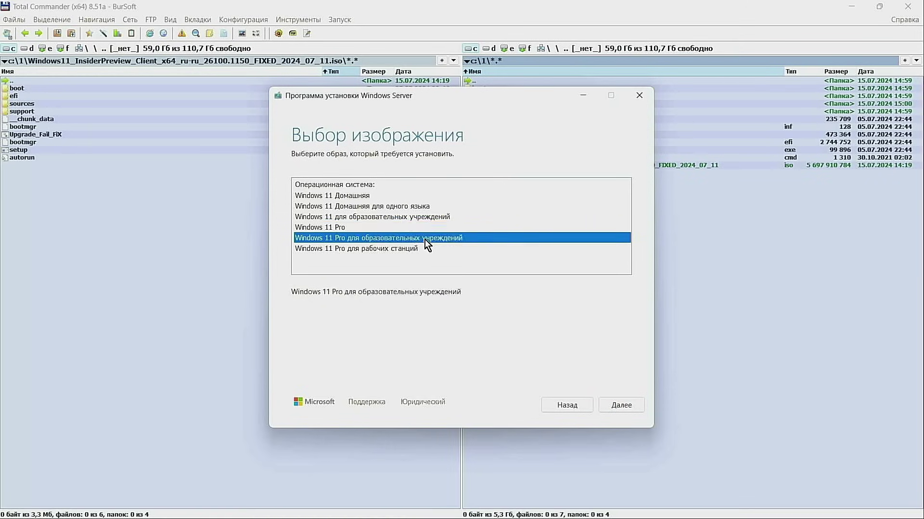
pyautogui.click(620, 406)
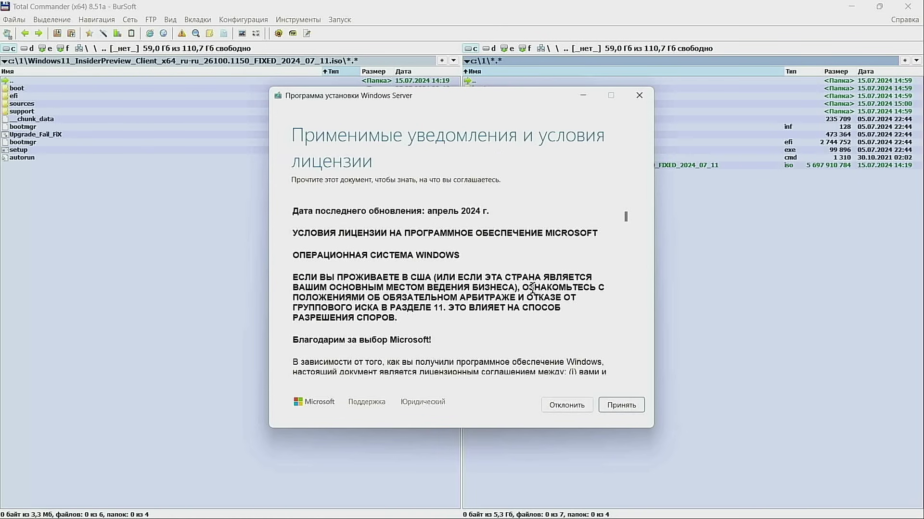
# Read through the license terms to the end and accept them.
pyautogui.scroll(-10, 503, 320)
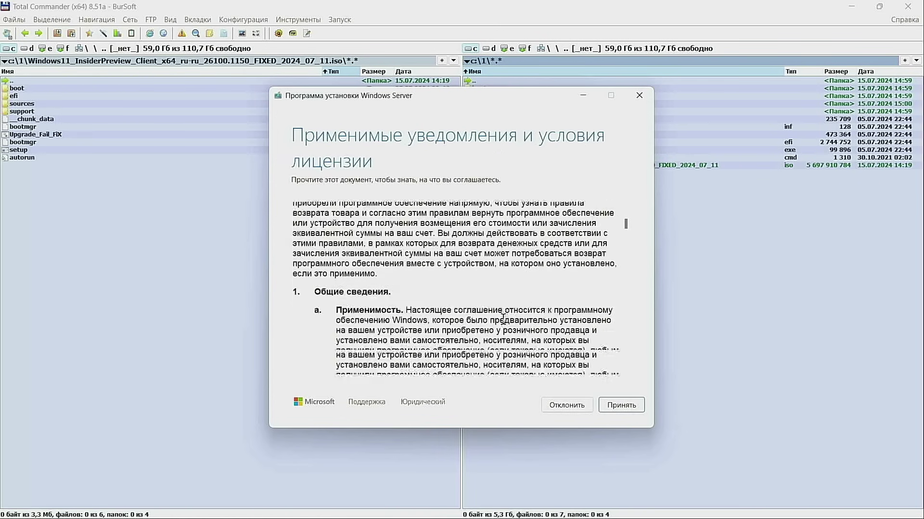
pyautogui.scroll(-10, 503, 320)
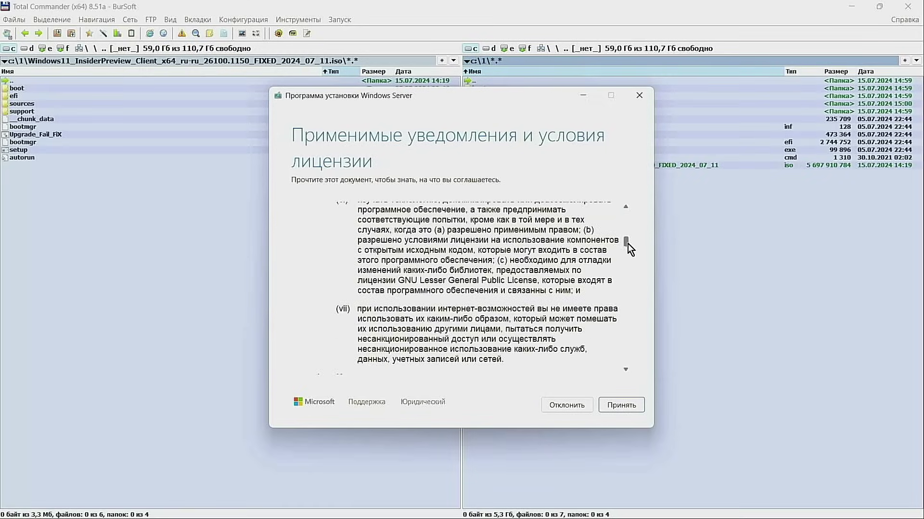
pyautogui.moveTo(625, 261); pyautogui.dragTo(631, 371)
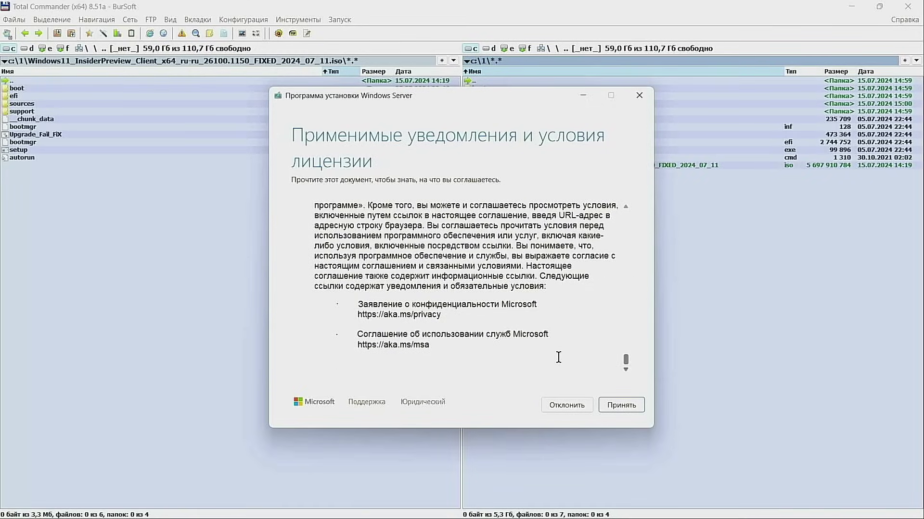
pyautogui.click(621, 405)
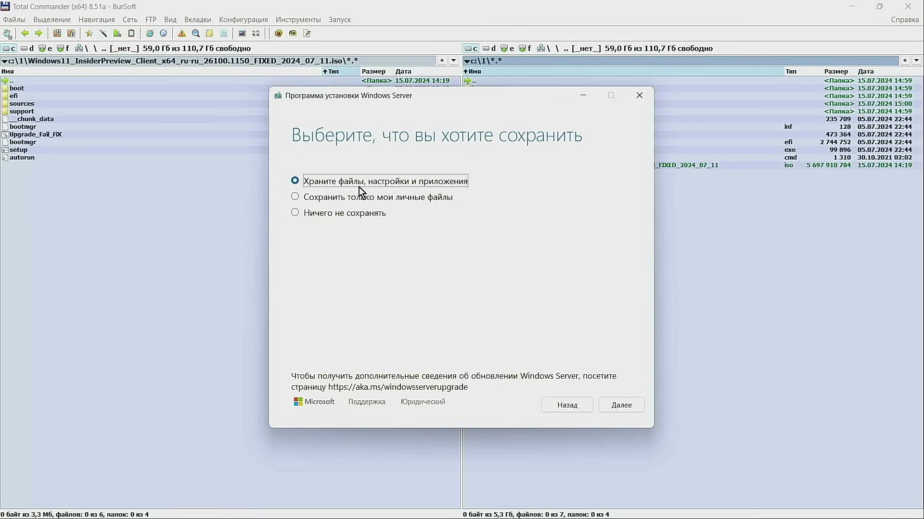
# Keep files, settings and apps ("Храните файлы, настройки и приложения") for the upgrade and start the installation.
pyautogui.click(621, 407)
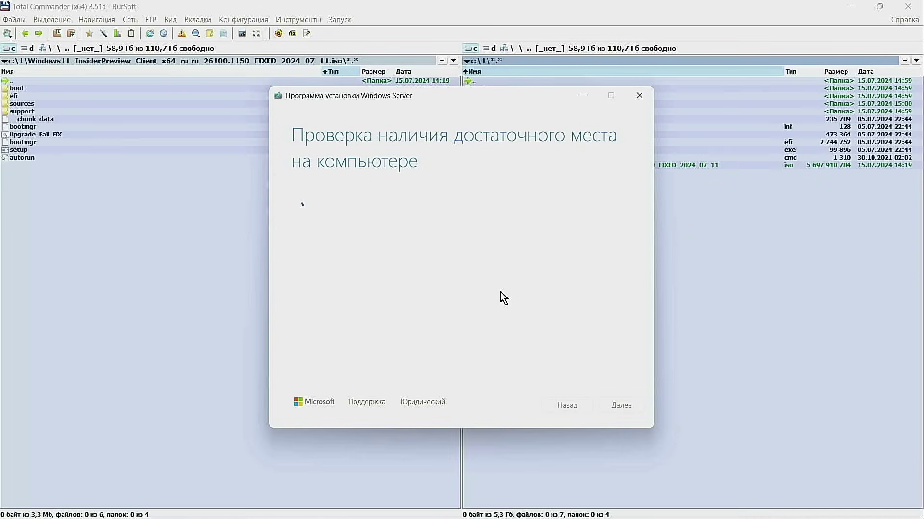
pyautogui.click(622, 406)
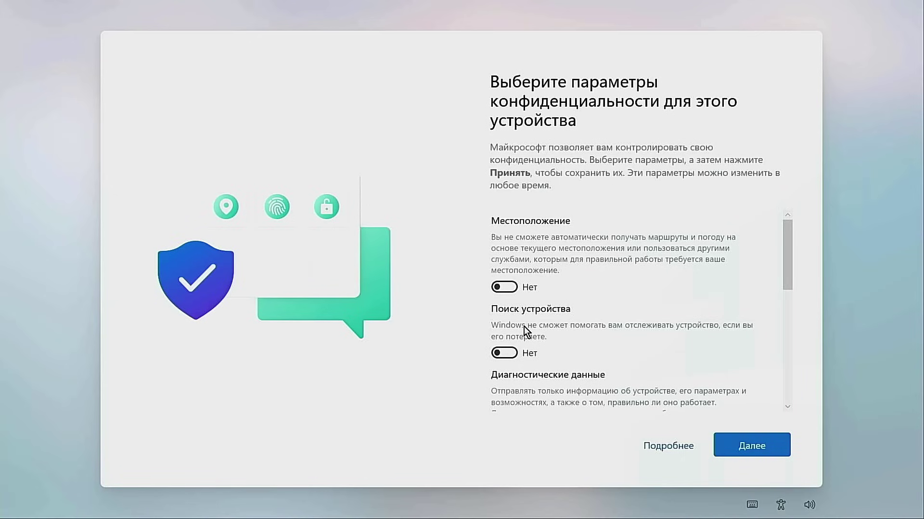
# Review all the device privacy settings, leaving location, device search and advertising ID off, and continue past them.
pyautogui.scroll(-3, 636, 383)
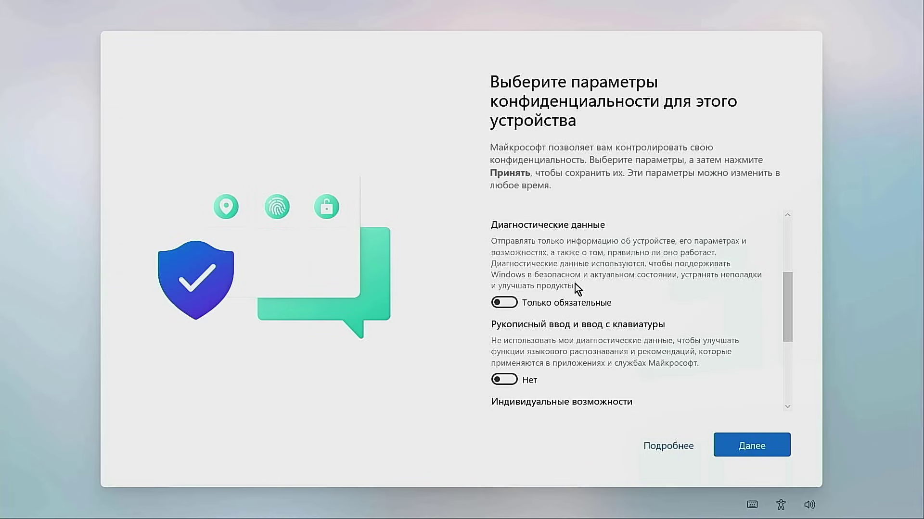
pyautogui.scroll(-2, 575, 284)
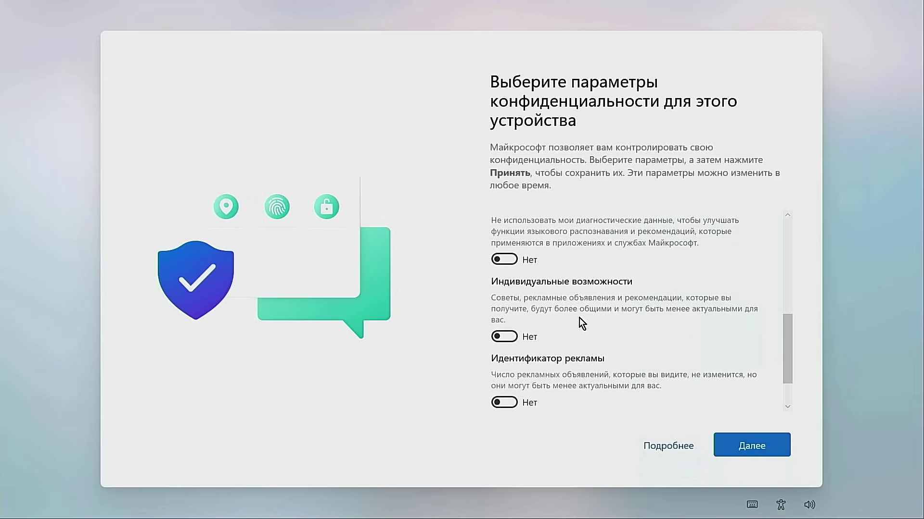
pyautogui.scroll(-1, 581, 323)
pyautogui.click(751, 447)
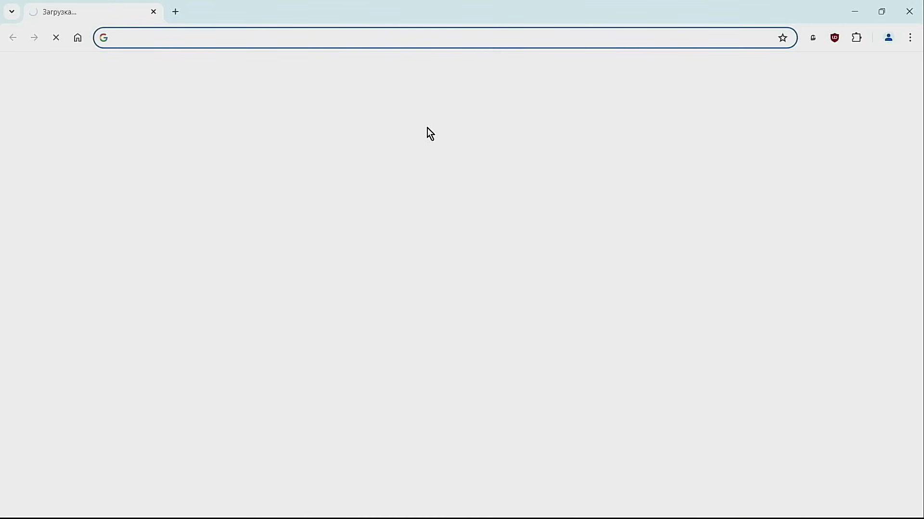
# Close the browser and examine the Windows edition, version and build under "О системе" in the system settings.
pyautogui.click(907, 13)
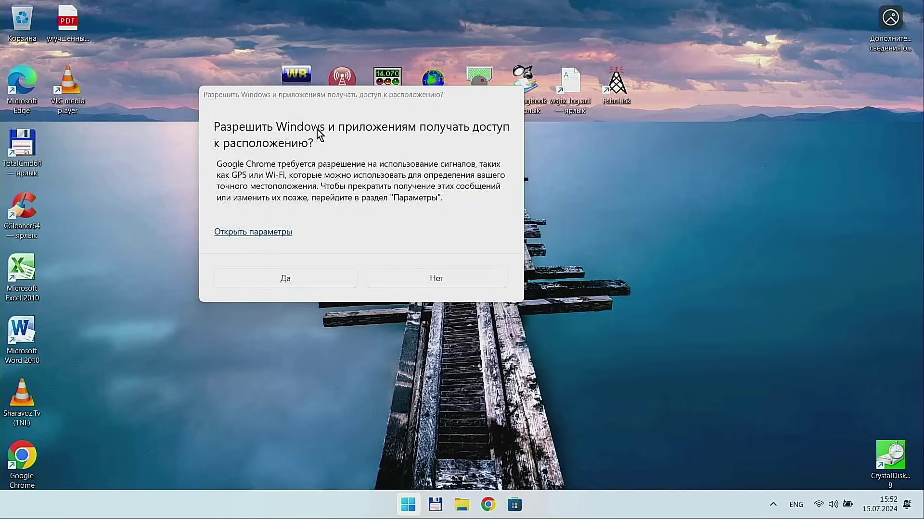
pyautogui.press('super')
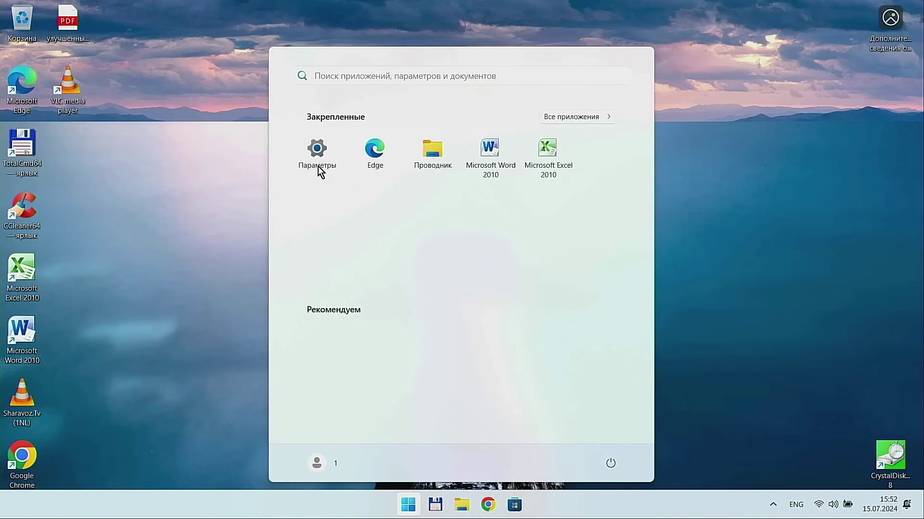
pyautogui.click(316, 155)
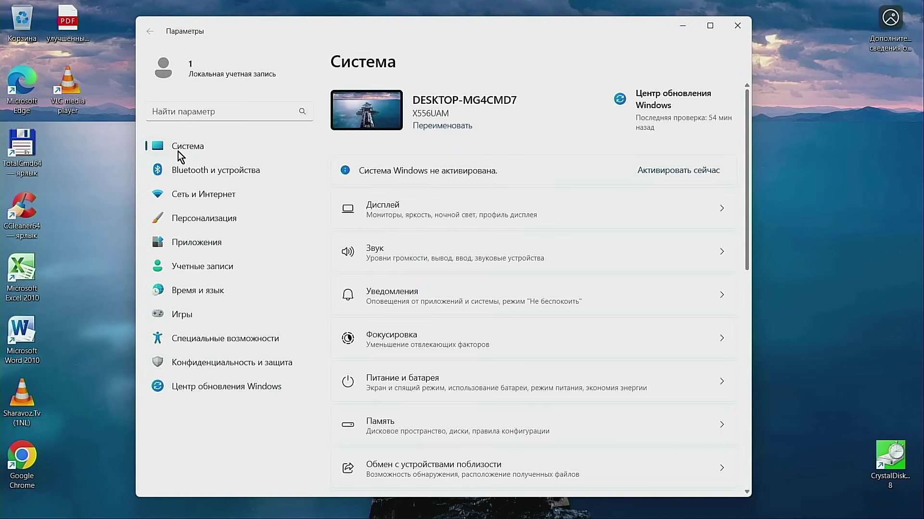
pyautogui.scroll(-10, 495, 298)
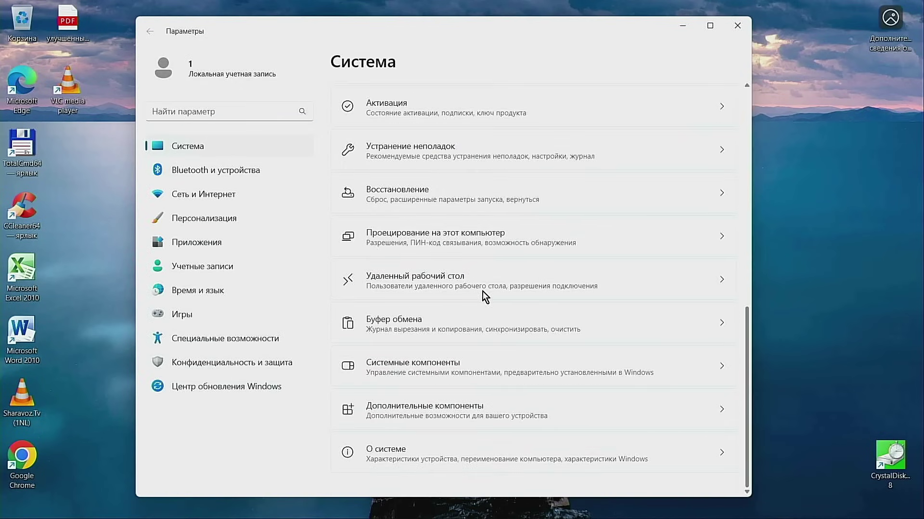
pyautogui.click(425, 463)
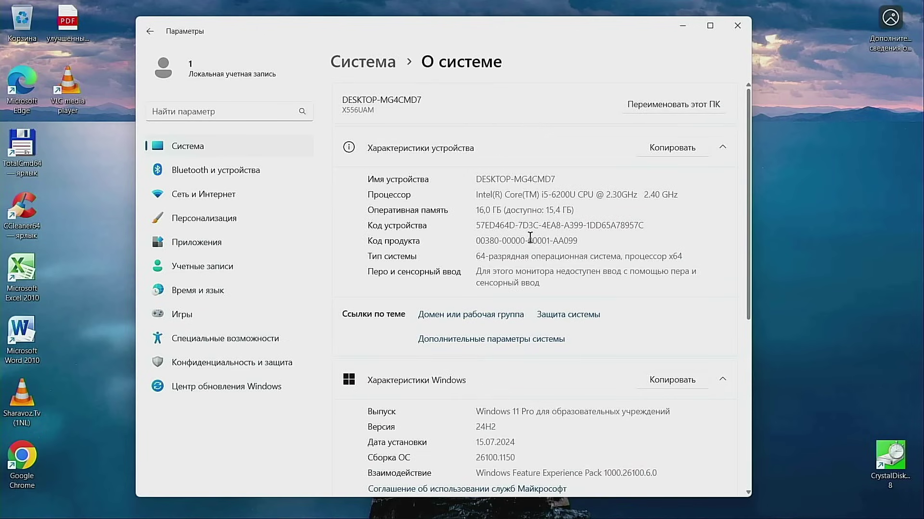
pyautogui.scroll(-5, 534, 220)
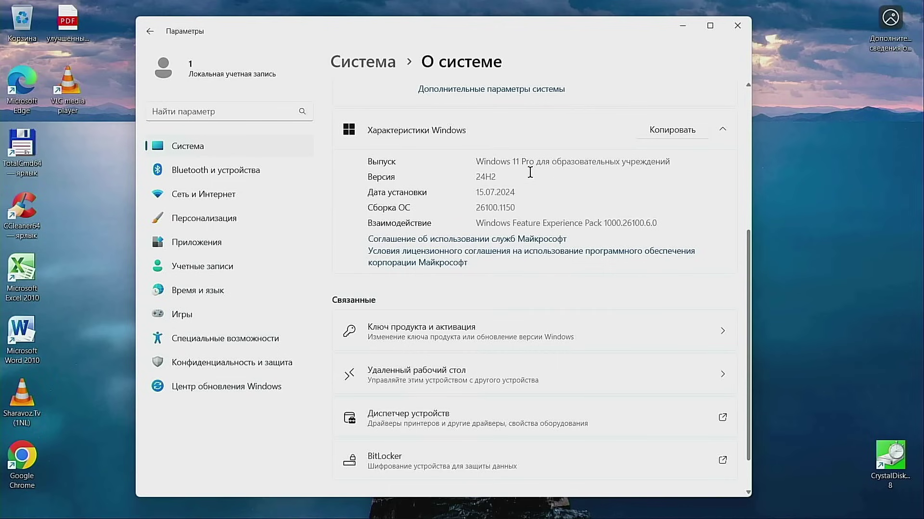
# Go to "Центр обновления Windows" and check for new updates.
pyautogui.click(150, 30)
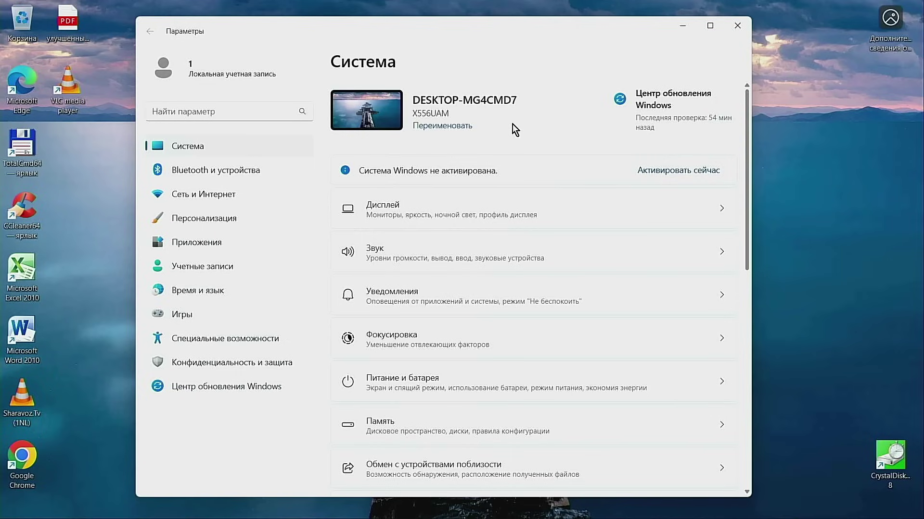
pyautogui.click(648, 101)
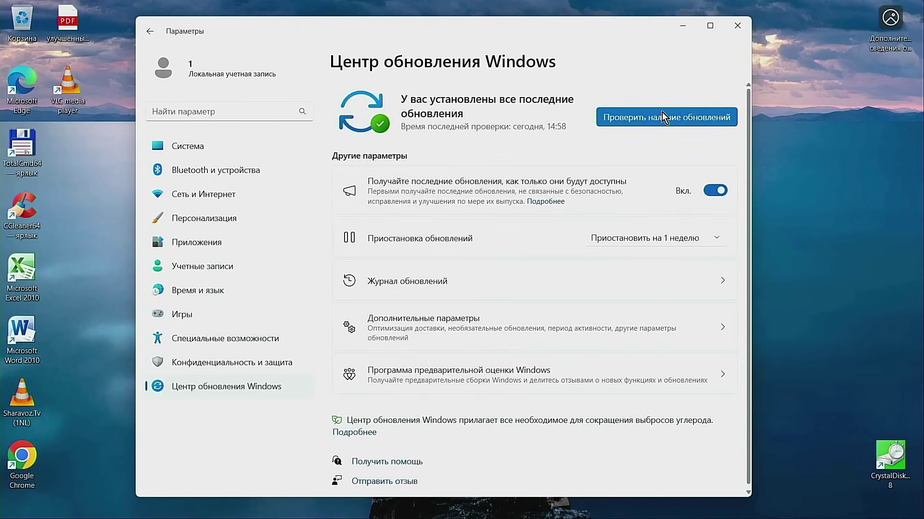
pyautogui.click(661, 118)
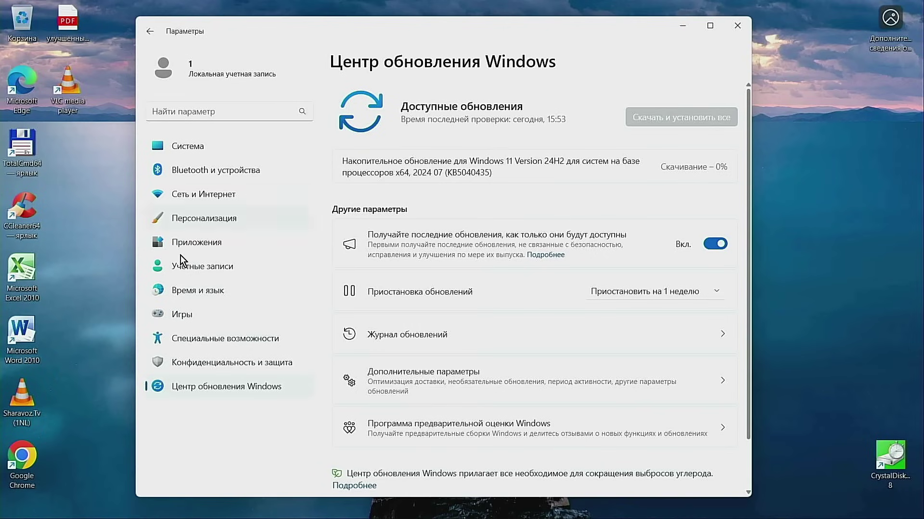
# Examine the taskbar settings, declining Microsoft Edge's location access request, and return to the Windows Update page.
pyautogui.moveTo(364, 517)
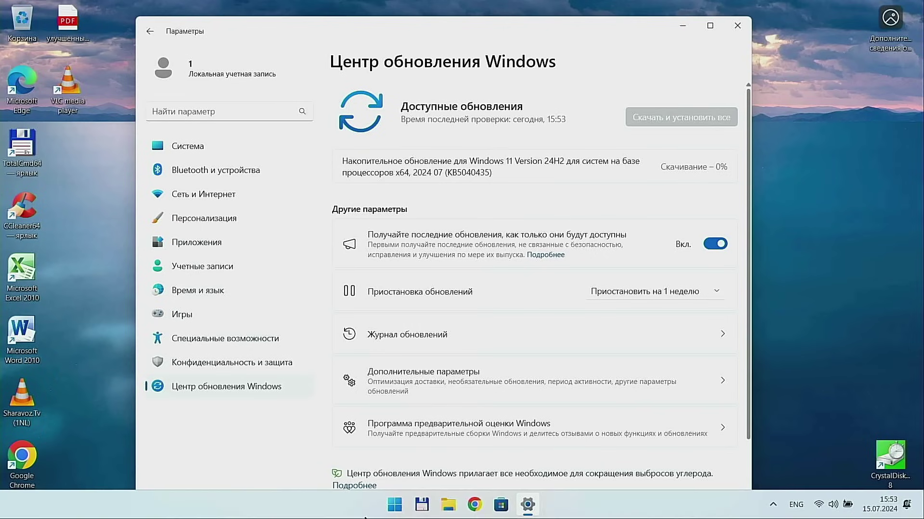
pyautogui.rightClick(566, 501)
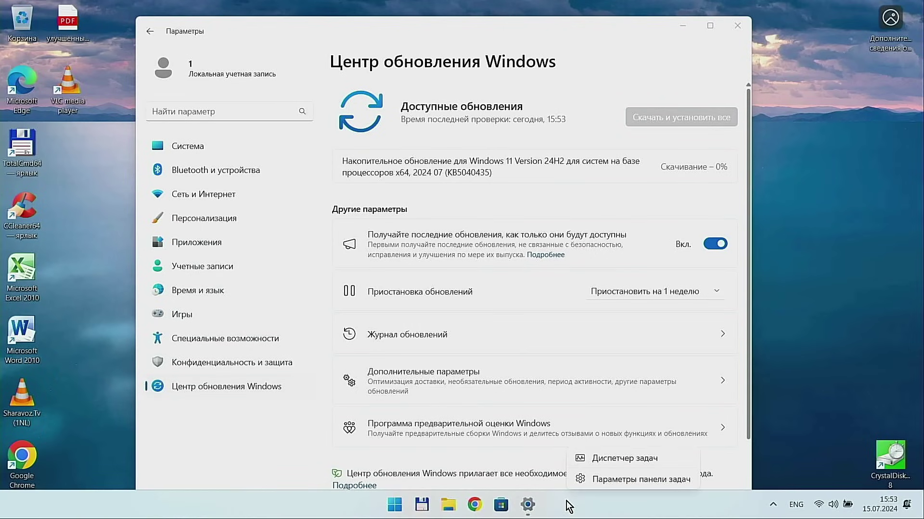
pyautogui.click(593, 483)
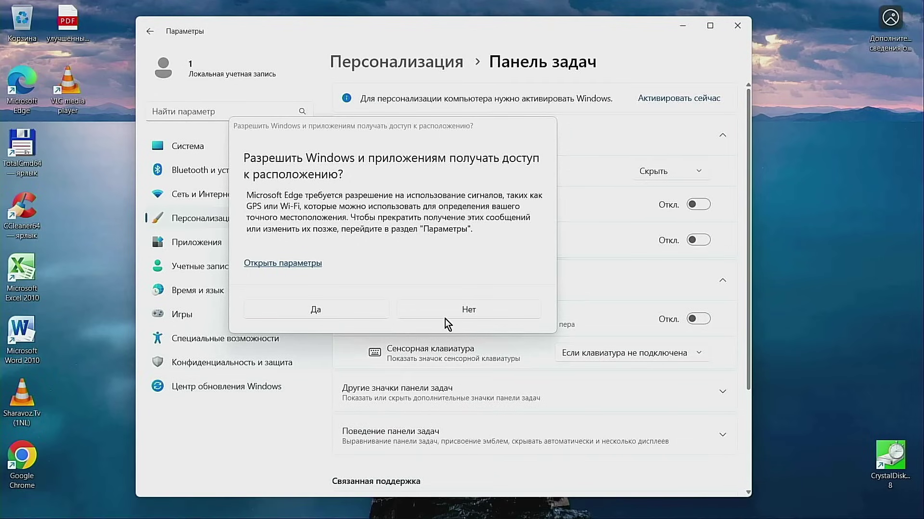
pyautogui.click(463, 309)
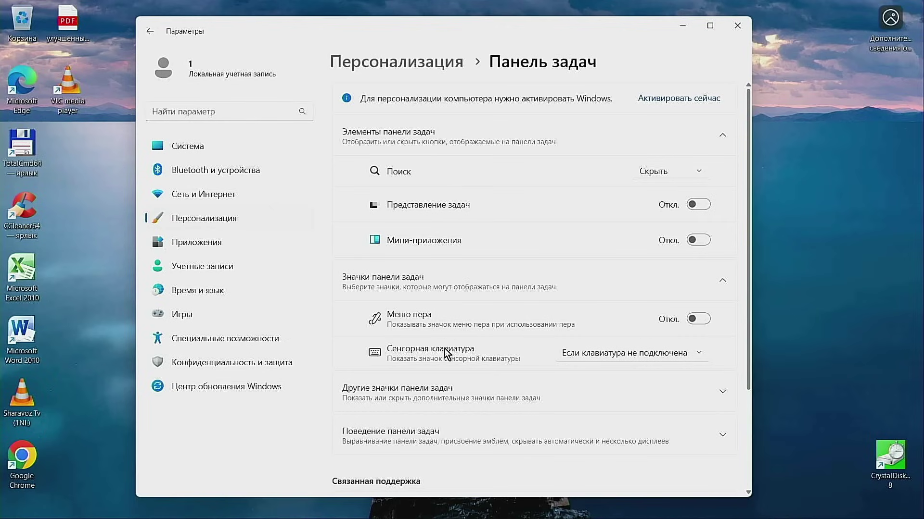
pyautogui.scroll(-3, 439, 349)
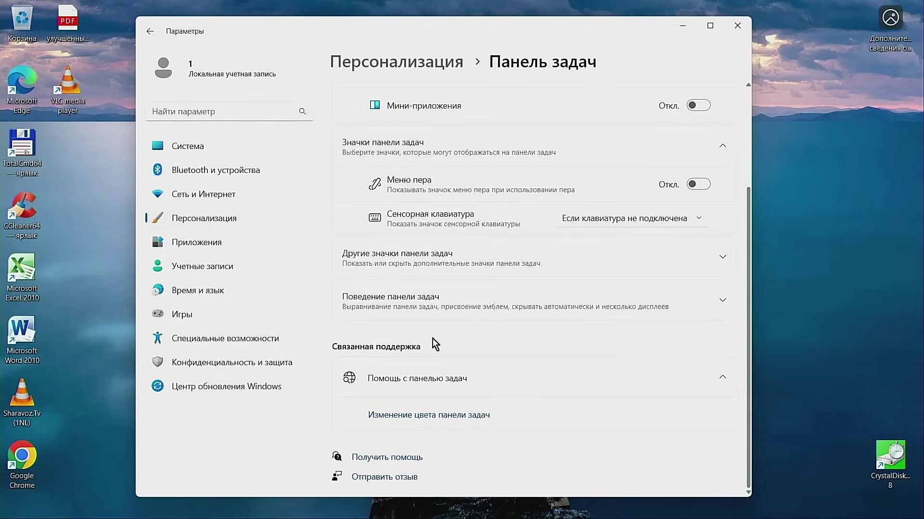
pyautogui.scroll(3, 432, 339)
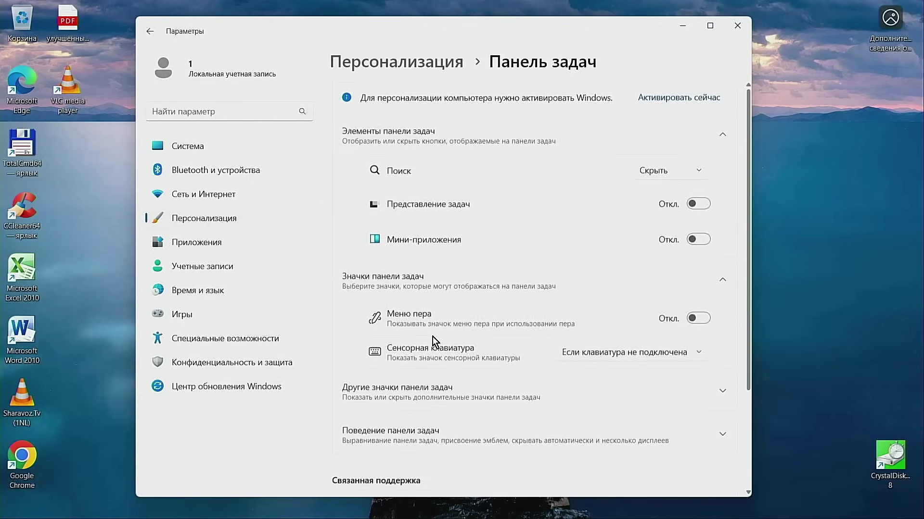
pyautogui.click(150, 31)
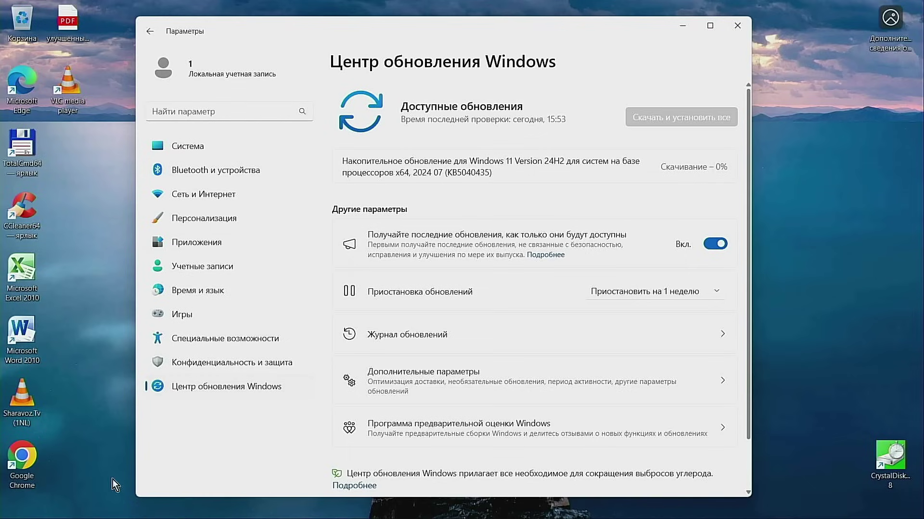
# Examine the full list of installed applications in the Start menu from beginning to end, and close it.
pyautogui.moveTo(383, 515)
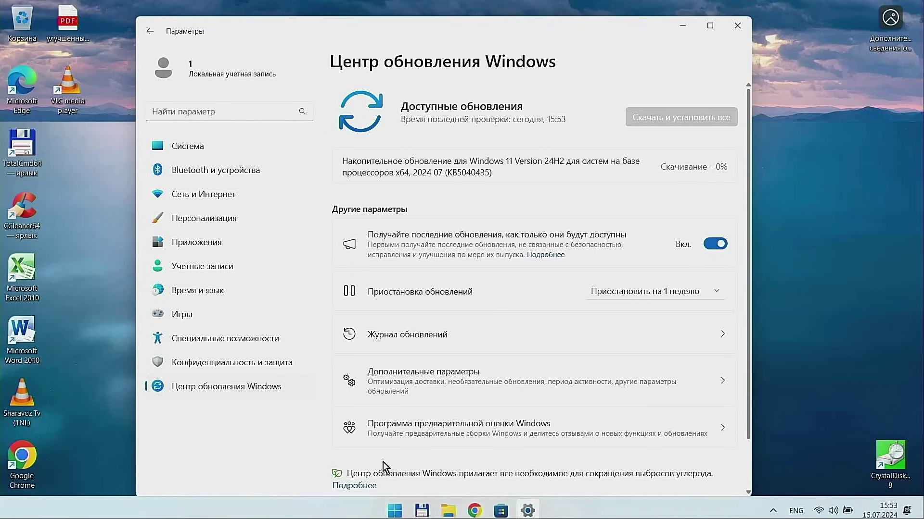
pyautogui.click(398, 509)
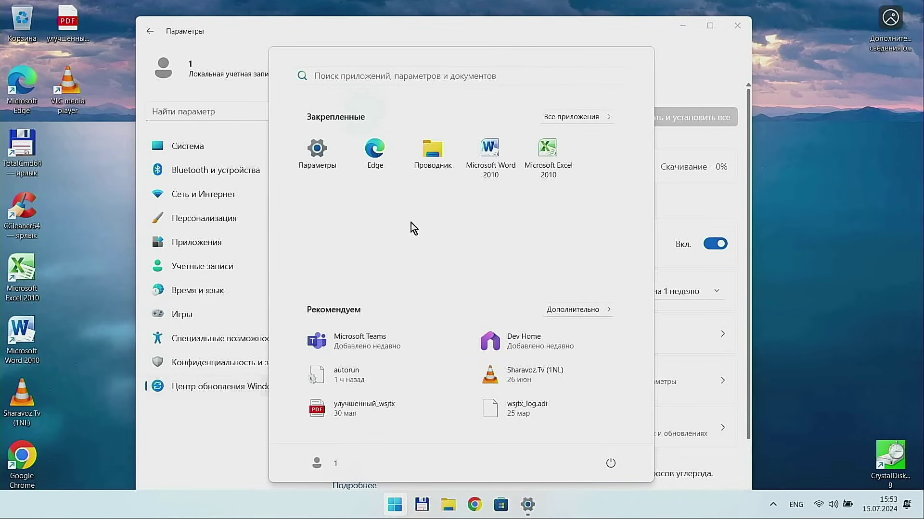
pyautogui.click(607, 119)
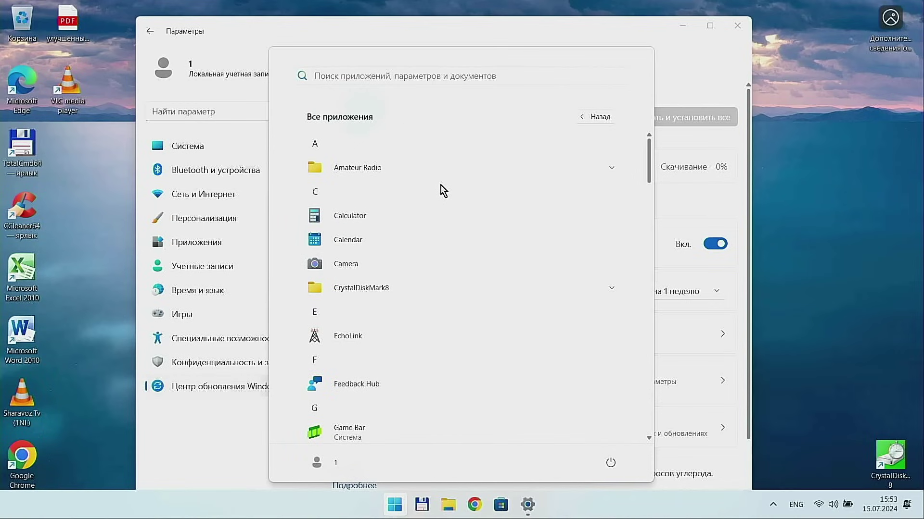
pyautogui.scroll(-1, 386, 224)
pyautogui.scroll(-1, 385, 224)
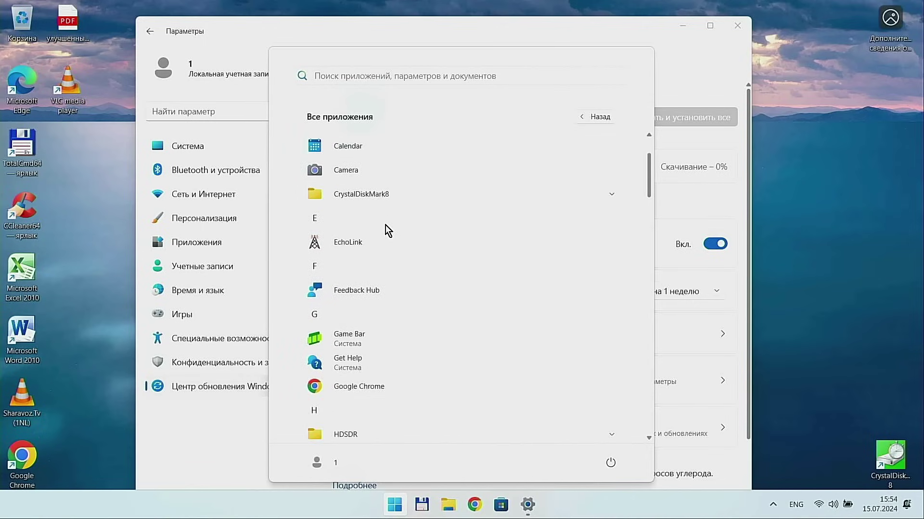
pyautogui.scroll(-3, 398, 240)
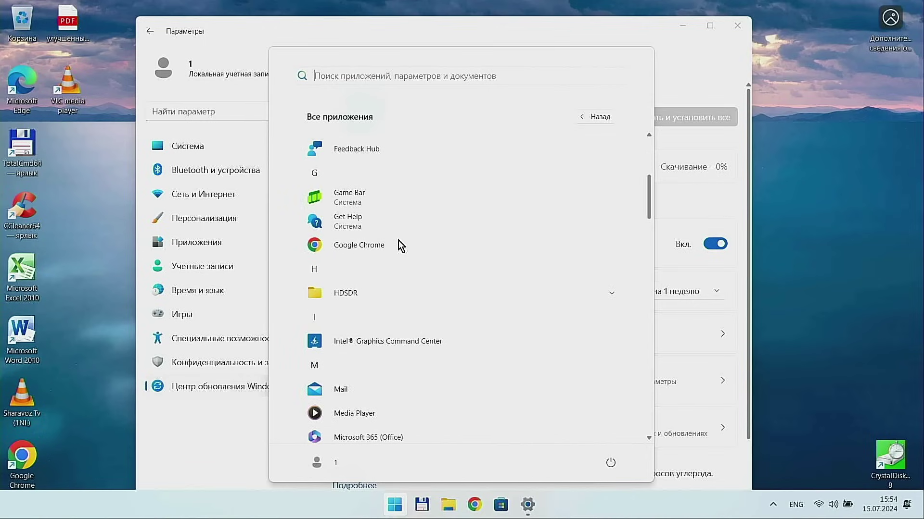
pyautogui.scroll(-3, 399, 241)
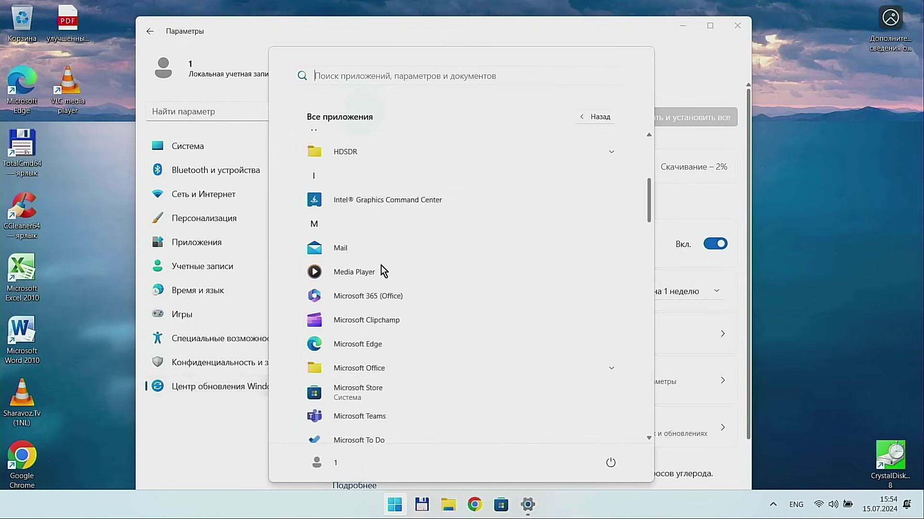
pyautogui.scroll(-2, 377, 399)
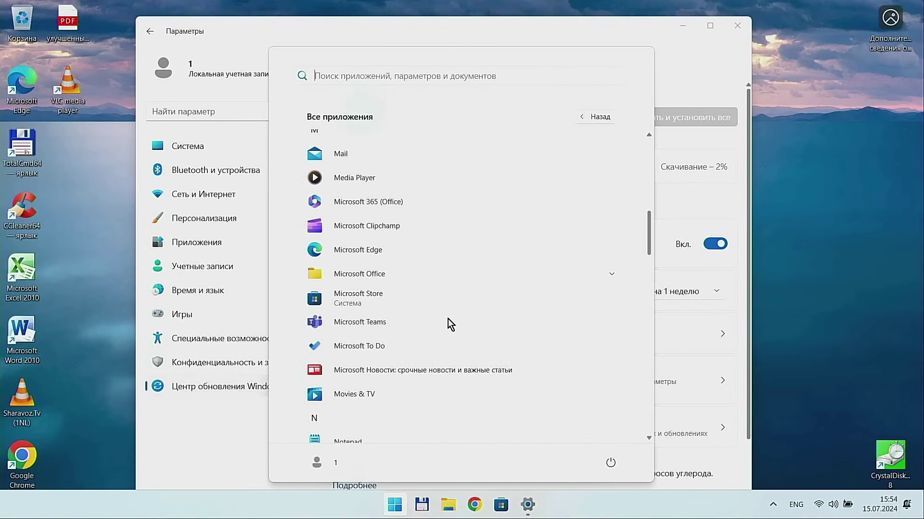
pyautogui.scroll(-1, 380, 283)
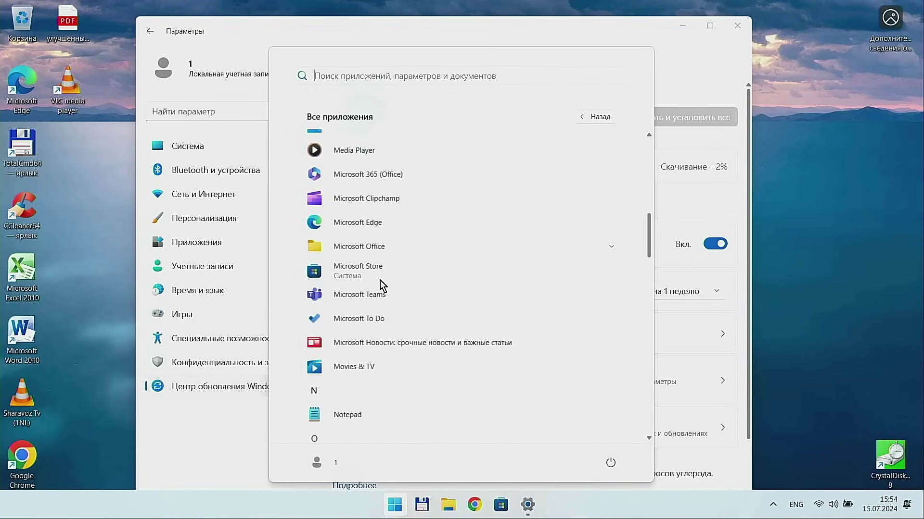
pyautogui.scroll(-7, 380, 281)
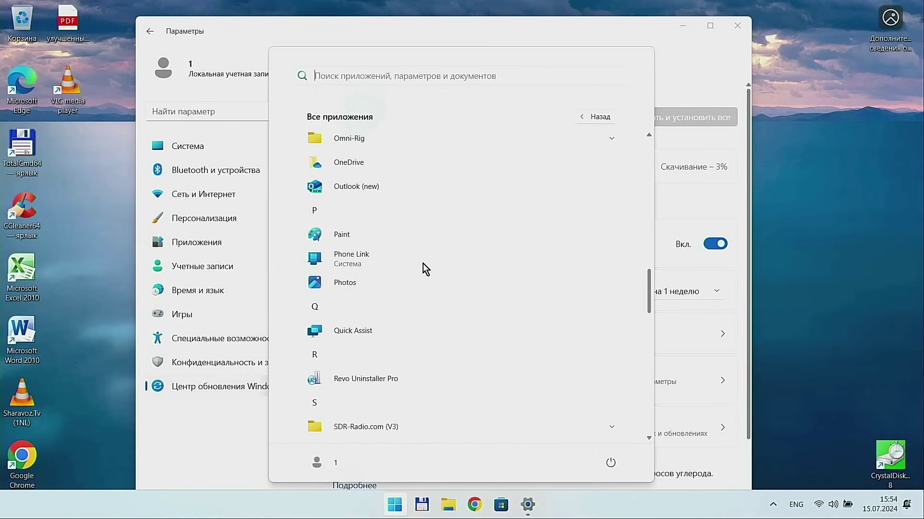
pyautogui.scroll(-5, 423, 263)
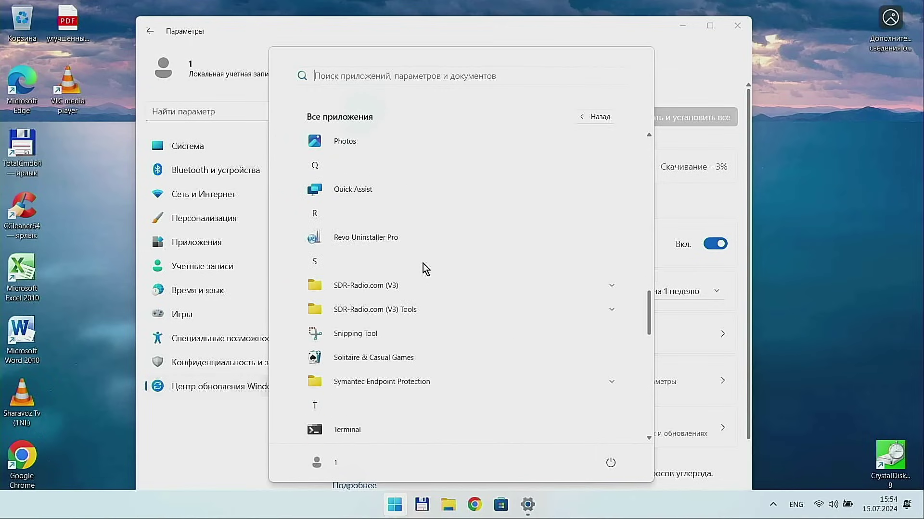
pyautogui.scroll(-5, 423, 263)
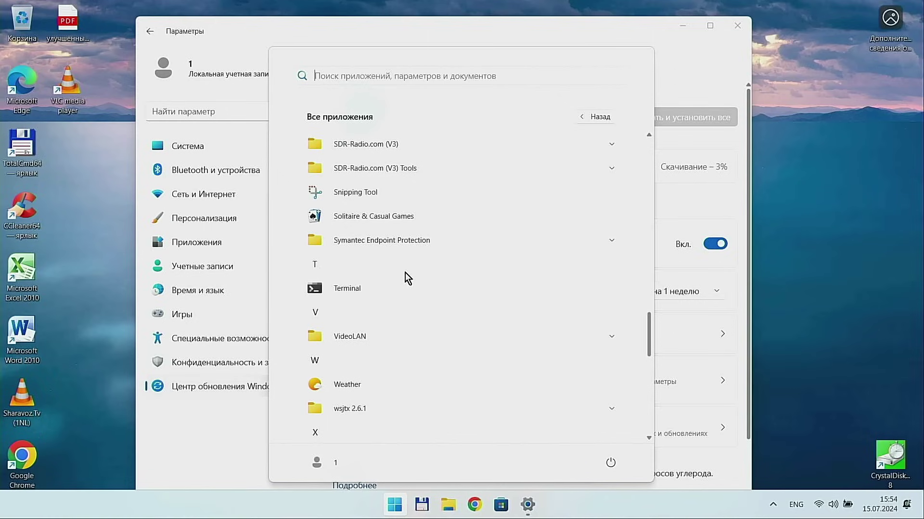
pyautogui.scroll(-5, 405, 273)
pyautogui.scroll(-1, 405, 273)
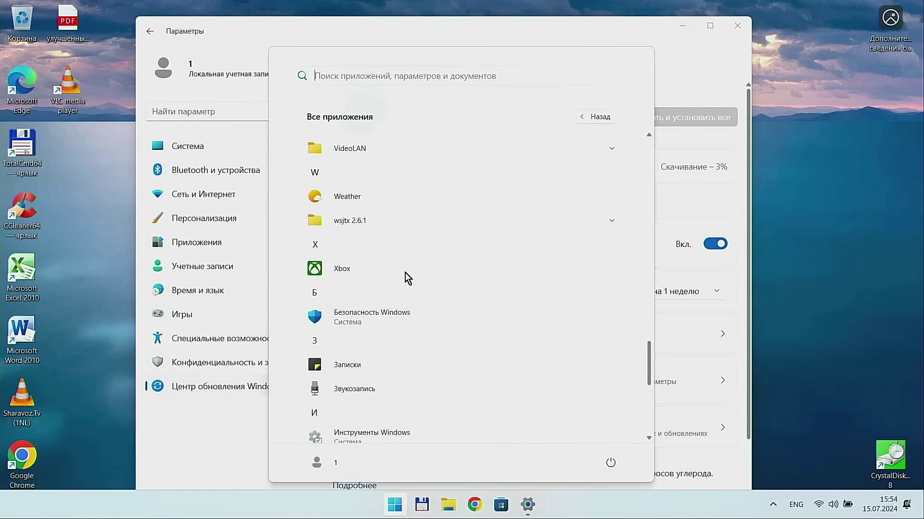
pyautogui.scroll(-3, 405, 273)
pyautogui.scroll(-3, 405, 273)
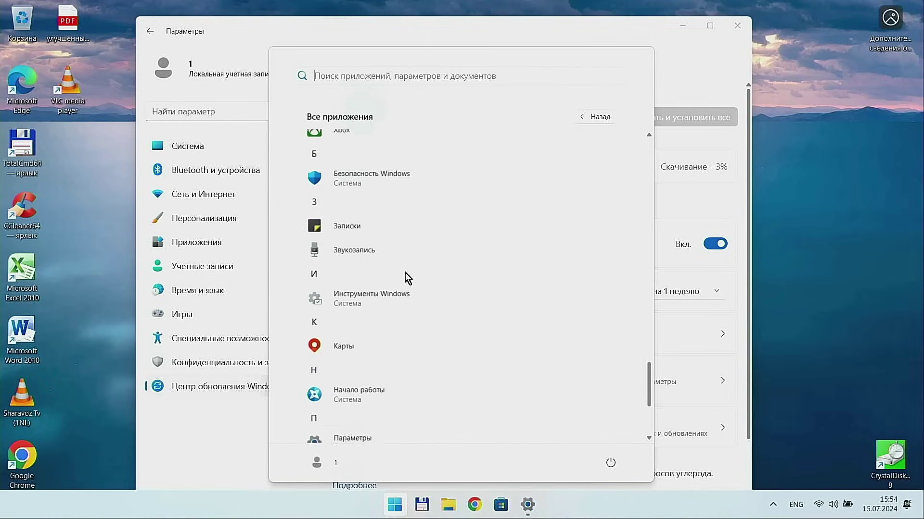
pyautogui.scroll(-2, 405, 272)
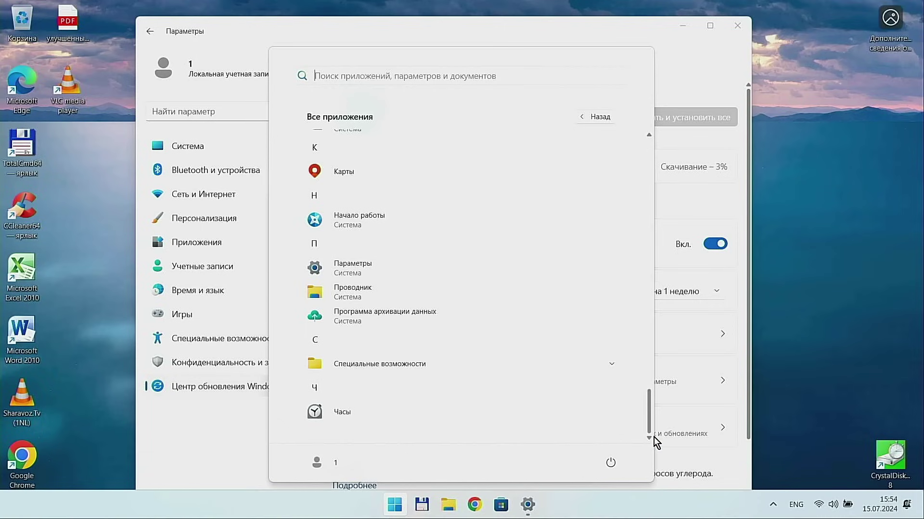
pyautogui.scroll(10, 649, 413)
pyautogui.moveTo(649, 398); pyautogui.dragTo(649, 203)
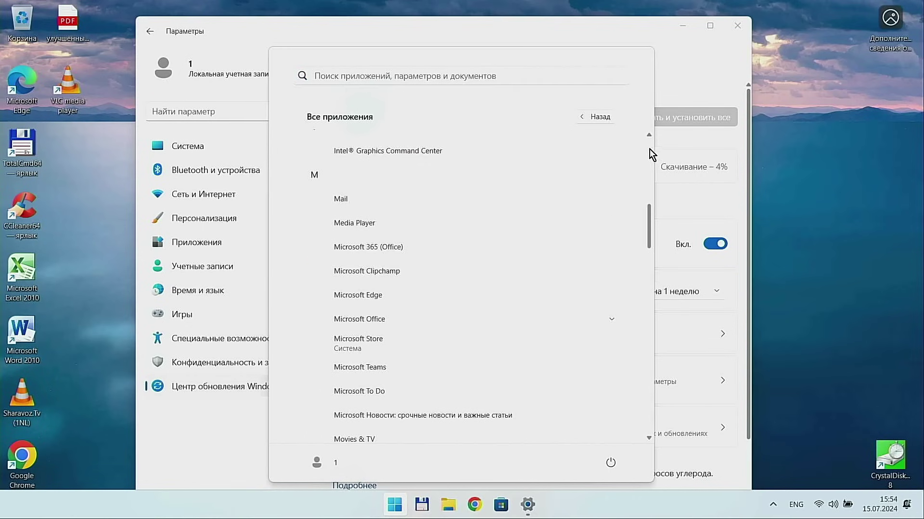
pyautogui.moveTo(650, 151); pyautogui.dragTo(650, 140)
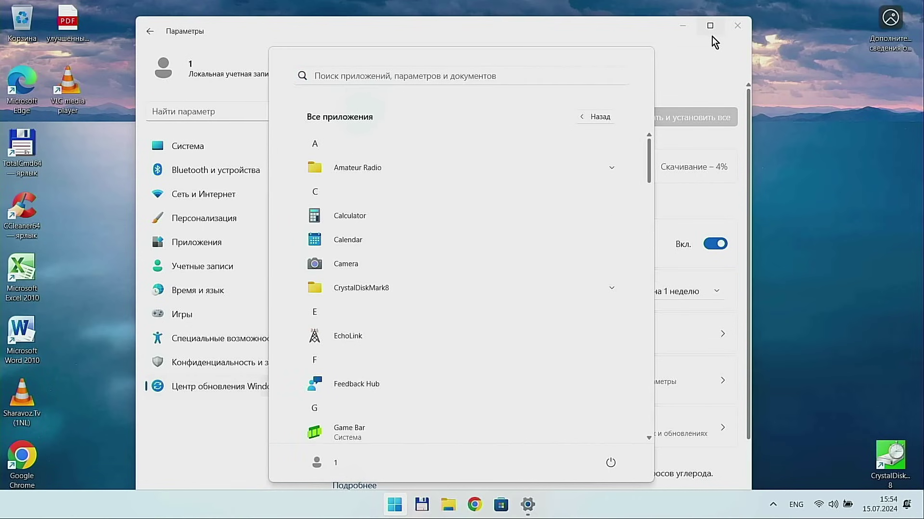
pyautogui.click(540, 38)
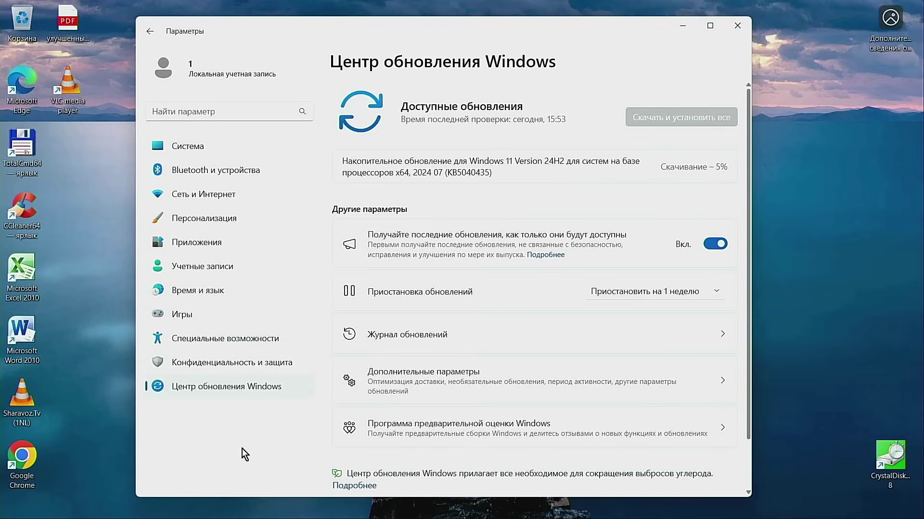
# Examine the Windows activation state under "Активация" in the system settings and return to "Центр обновления Windows".
pyautogui.moveTo(439, 514)
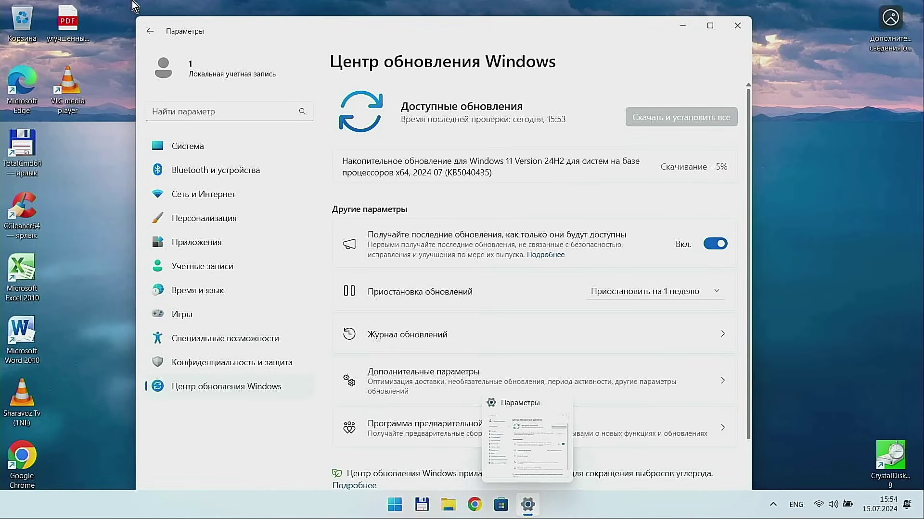
pyautogui.click(149, 31)
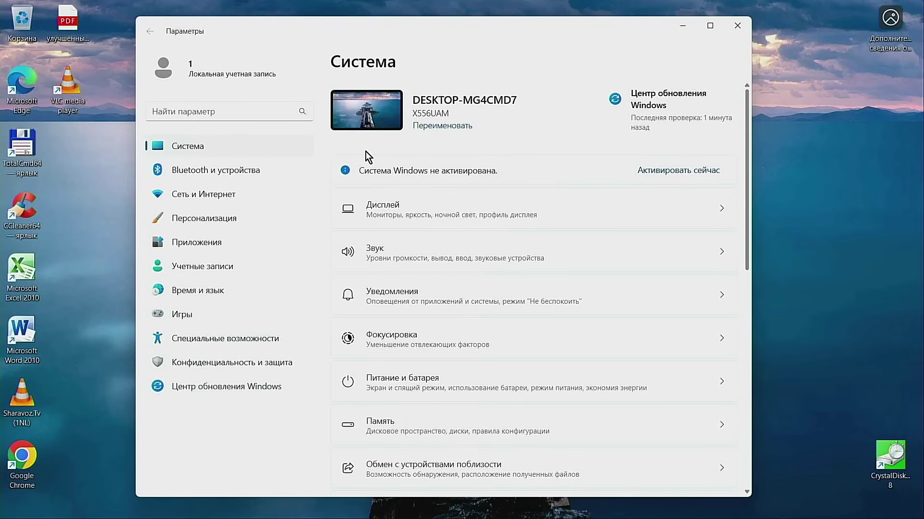
pyautogui.scroll(-8, 363, 150)
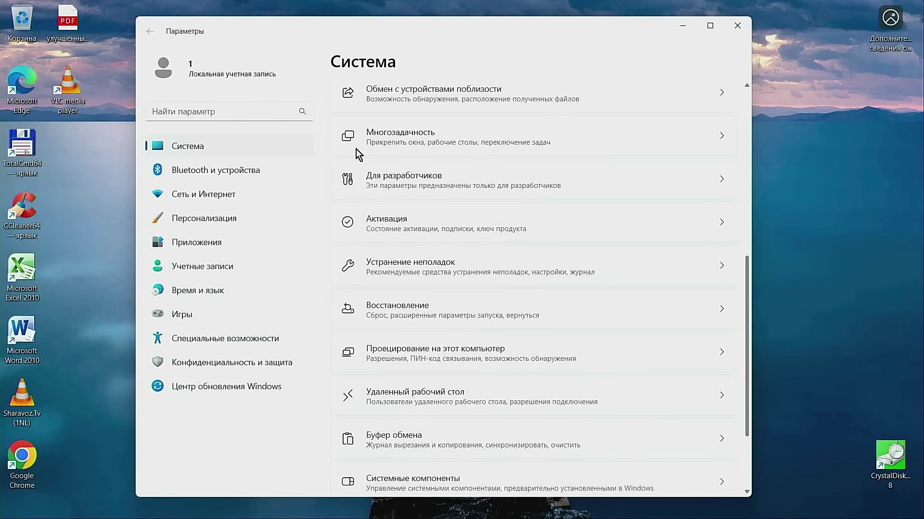
pyautogui.click(391, 225)
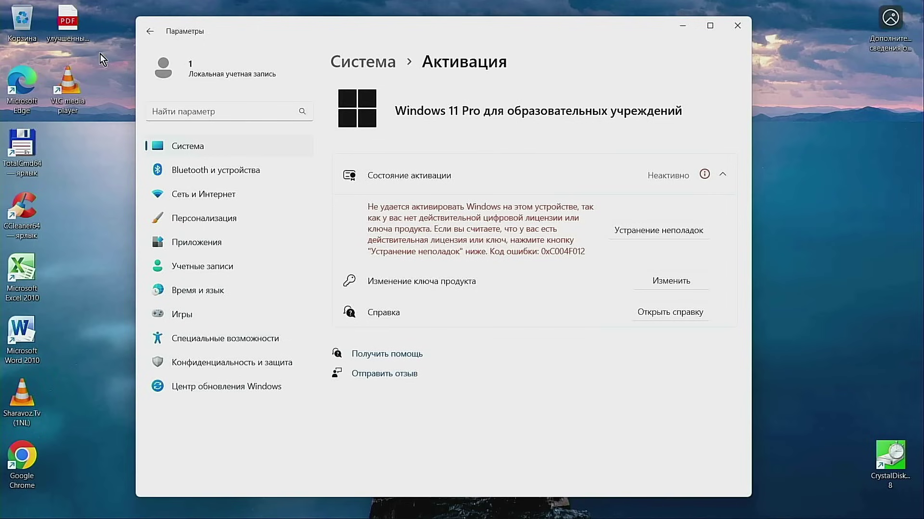
pyautogui.click(152, 31)
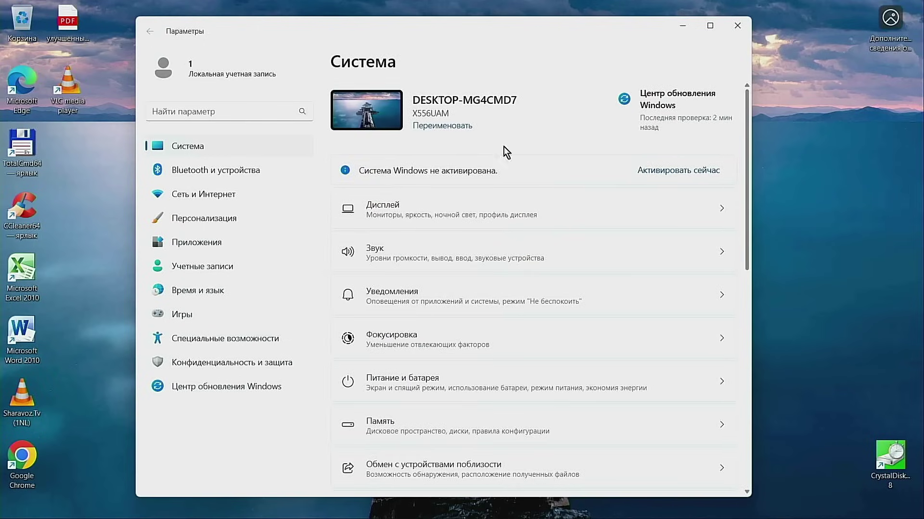
pyautogui.click(678, 107)
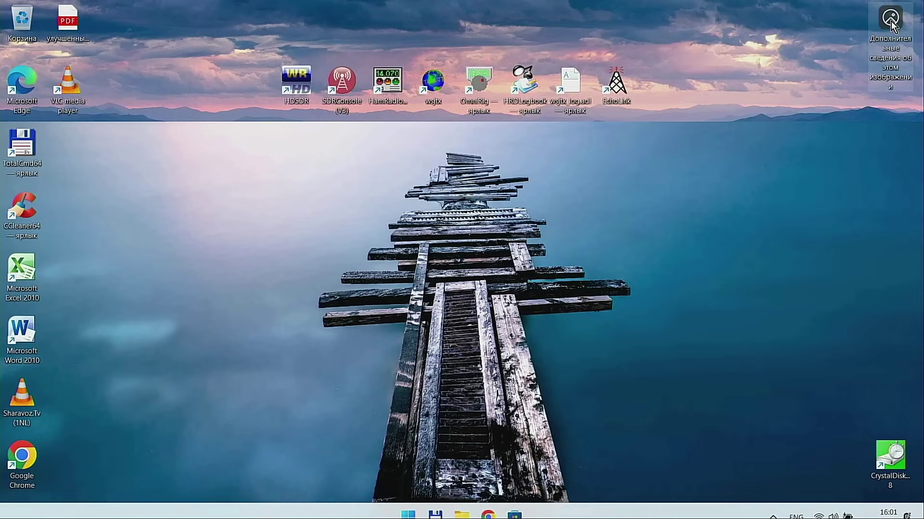
# View the desktop background's picture information, and open the main system settings page for a look before closing it.
pyautogui.moveTo(891, 21)
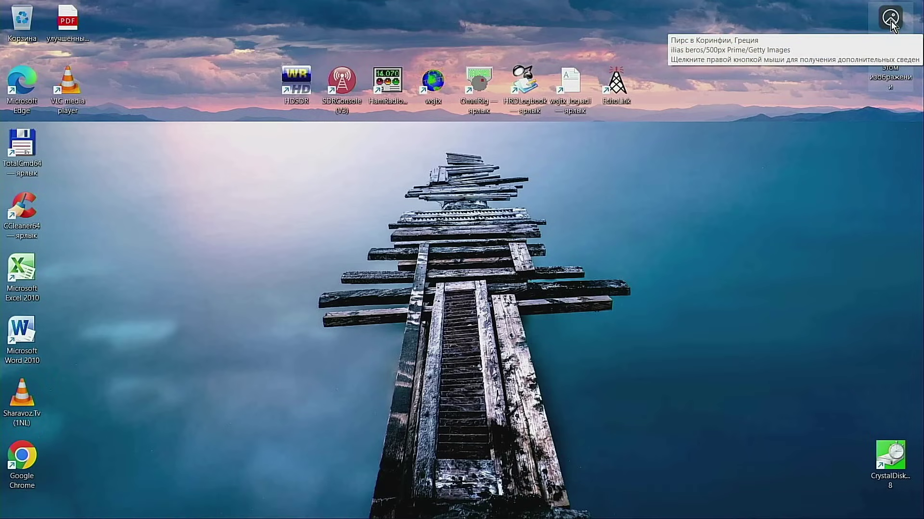
pyautogui.click(891, 22)
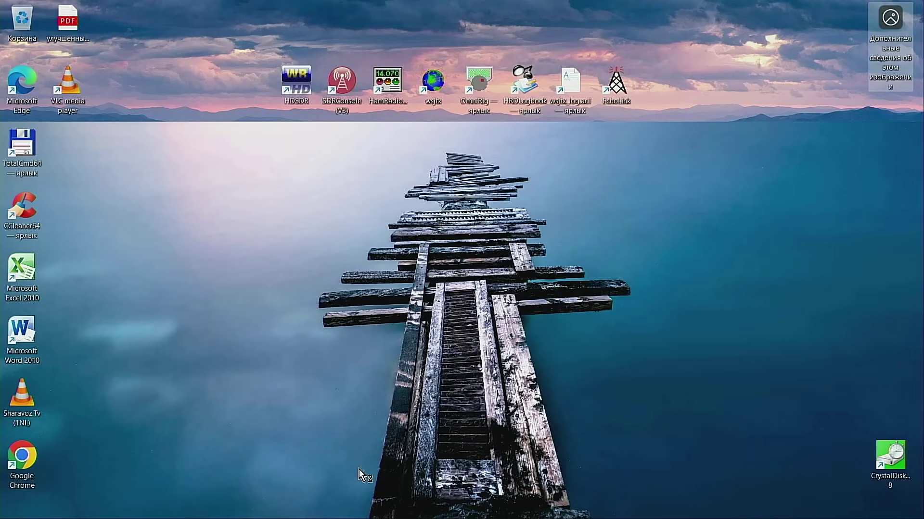
pyautogui.moveTo(368, 517)
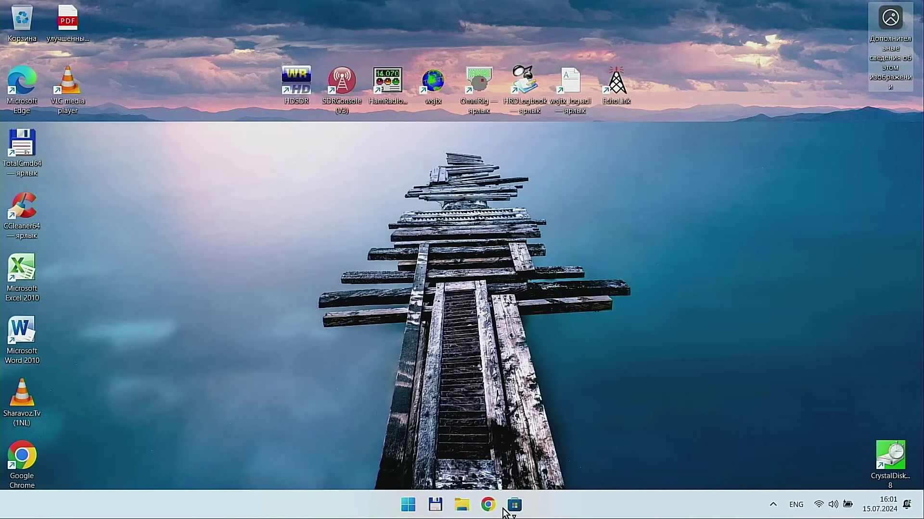
pyautogui.click(408, 505)
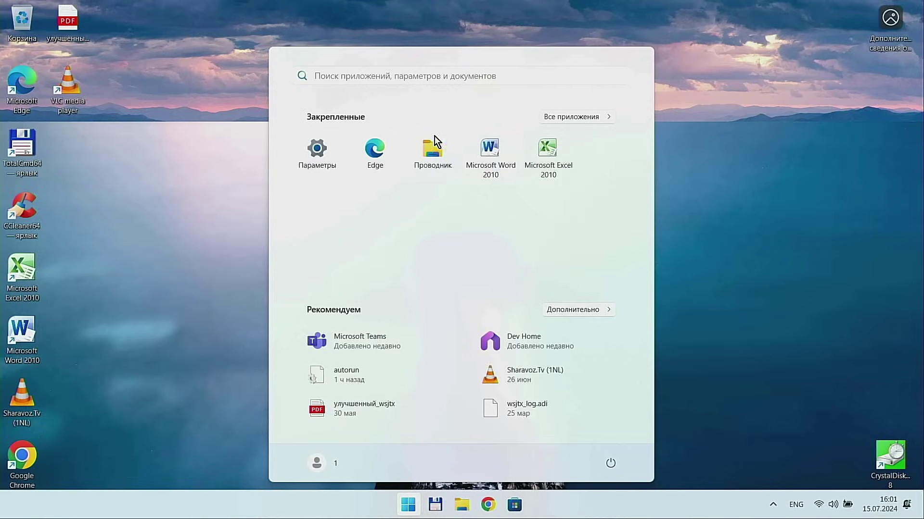
pyautogui.click(320, 156)
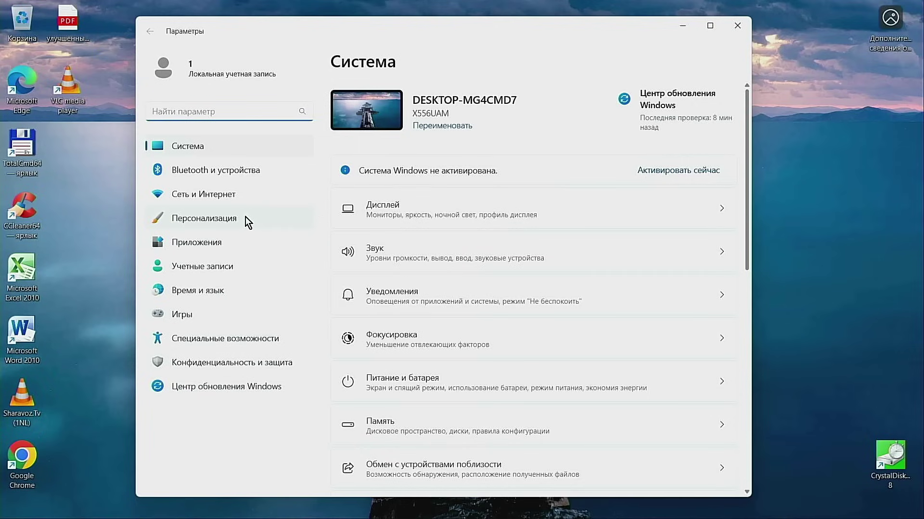
pyautogui.click(737, 25)
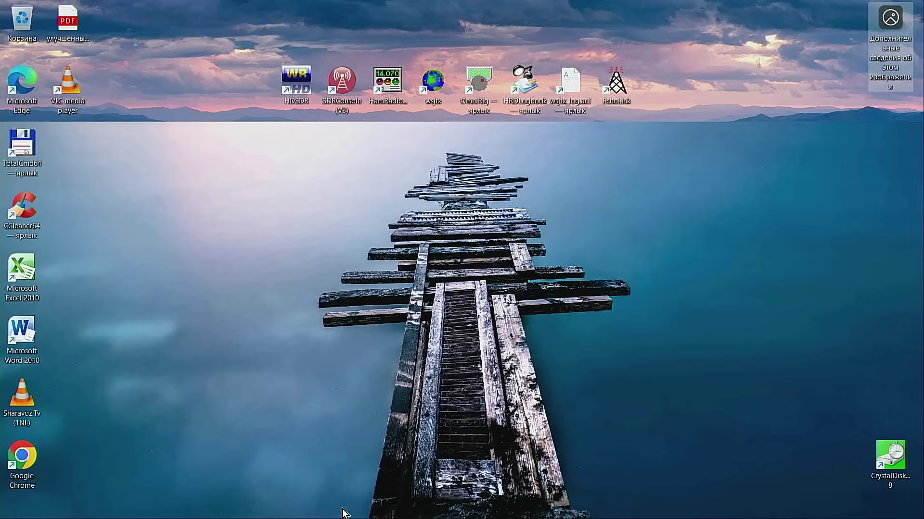
# Look through the quick access folders and recent files in File Explorer, and open "Этот компьютер" to view the local disks.
pyautogui.moveTo(433, 510)
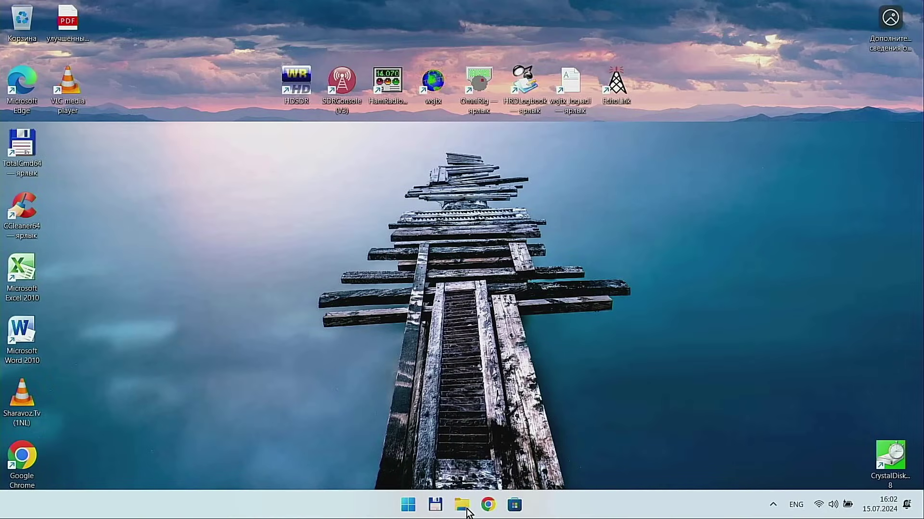
pyautogui.click(463, 505)
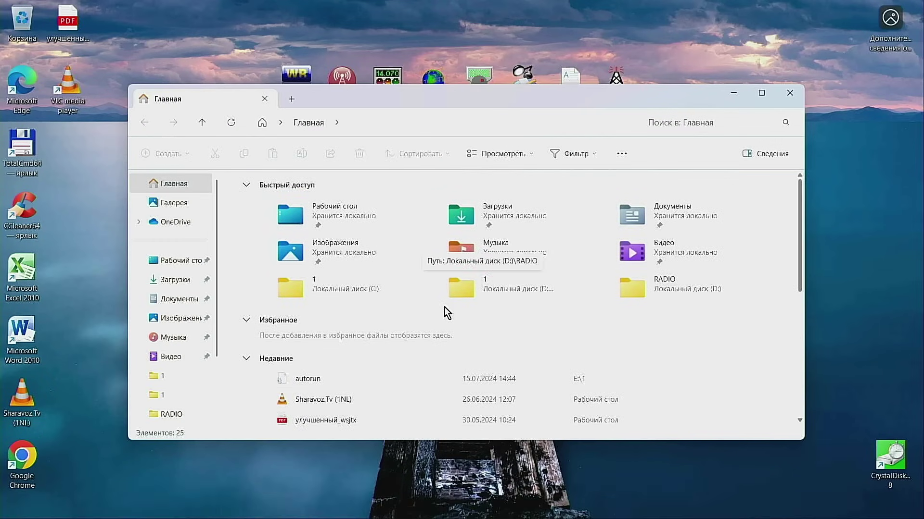
pyautogui.scroll(-4, 445, 308)
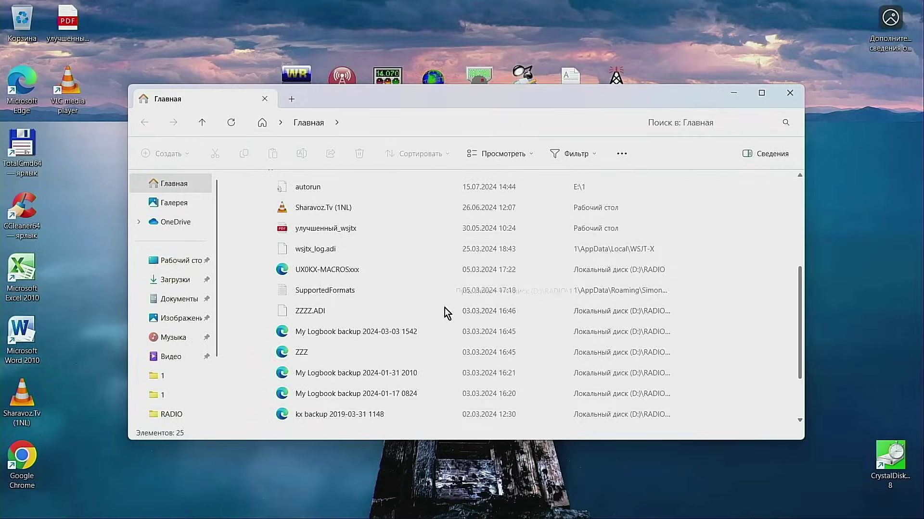
pyautogui.scroll(5, 445, 308)
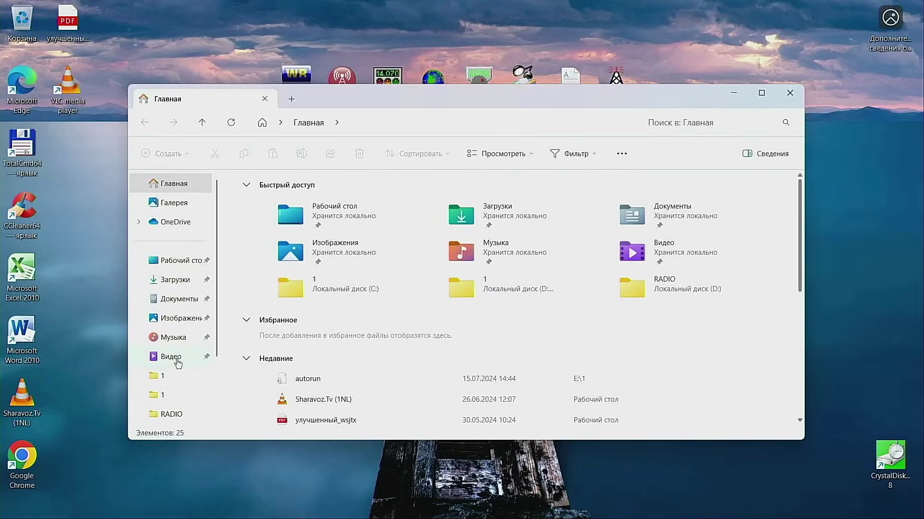
pyautogui.moveTo(181, 262); pyautogui.dragTo(184, 318)
pyautogui.scroll(-2, 184, 318)
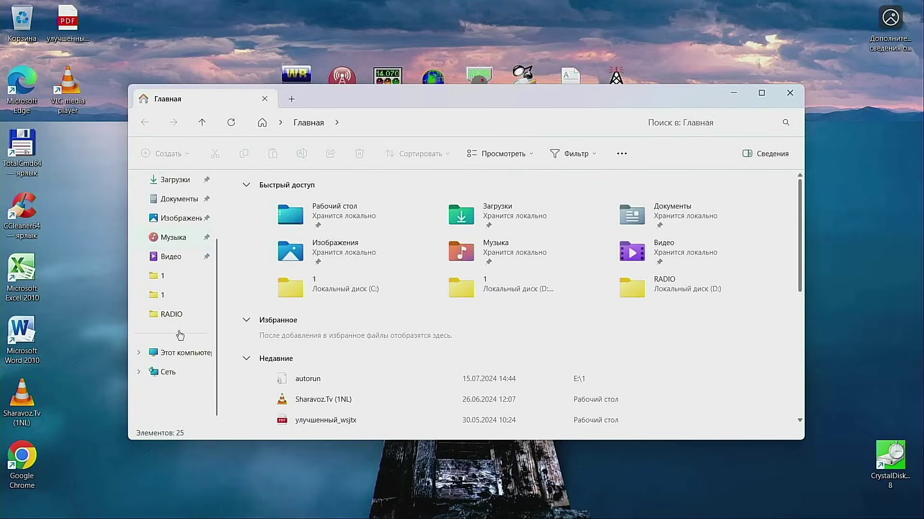
pyautogui.click(177, 355)
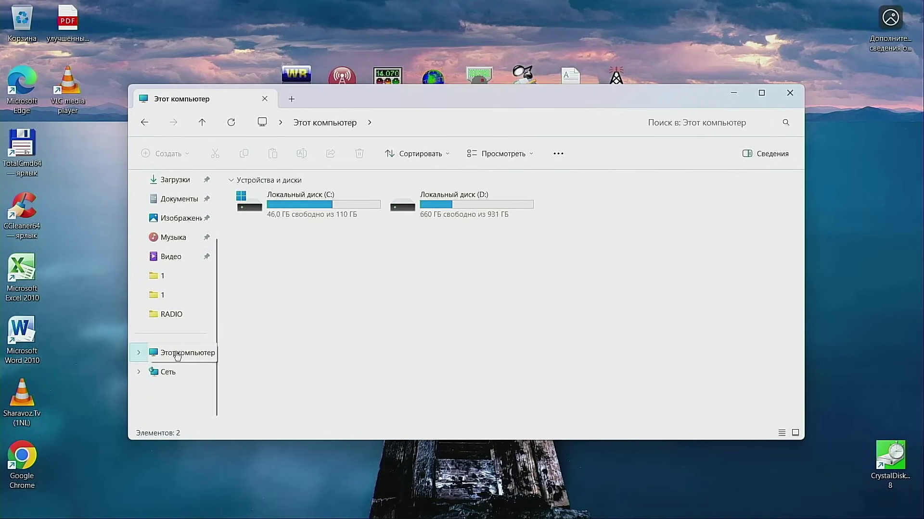
# Look through the folders on "Локальный диск (C:)" and the files in "Загрузки", close File Explorer, and refresh the desktop.
pyautogui.doubleClick(337, 200)
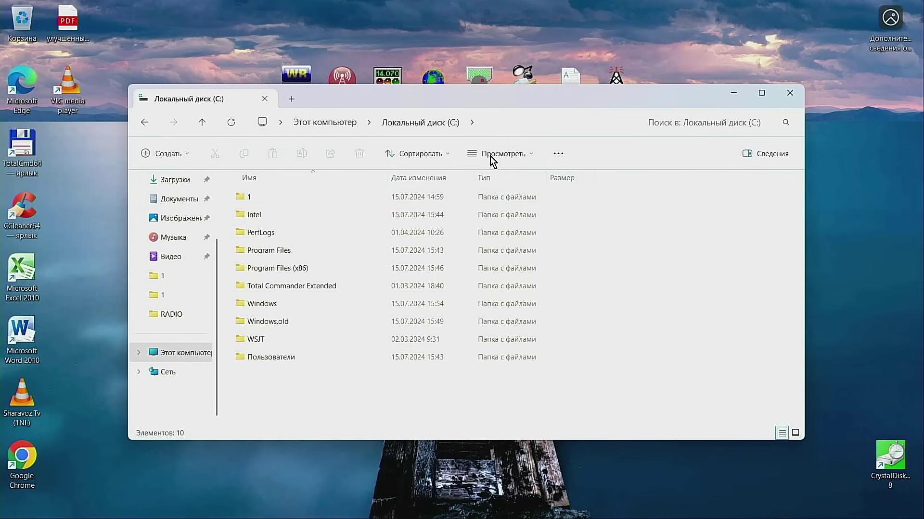
pyautogui.click(190, 183)
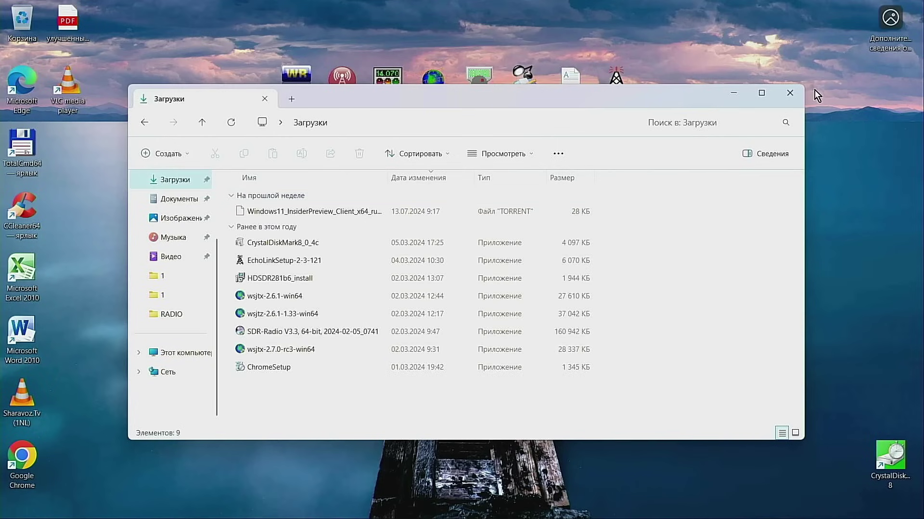
pyautogui.click(789, 93)
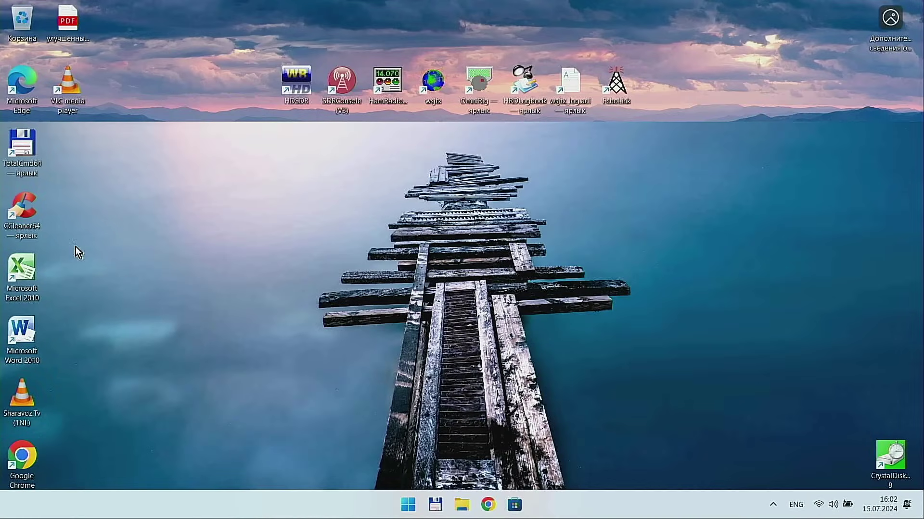
pyautogui.press('F5')
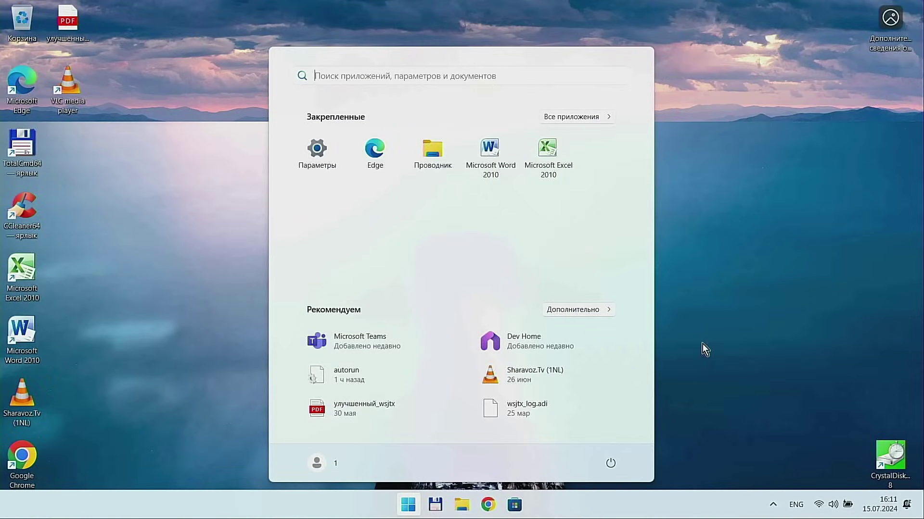
# Open the system settings and examine the "Дисплей" page from the screen layout down to the related settings.
pyautogui.click(316, 149)
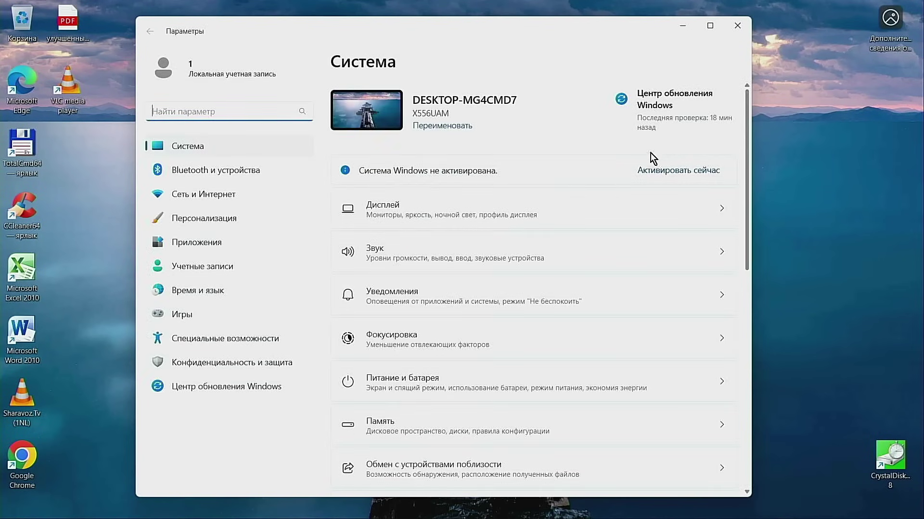
pyautogui.click(185, 147)
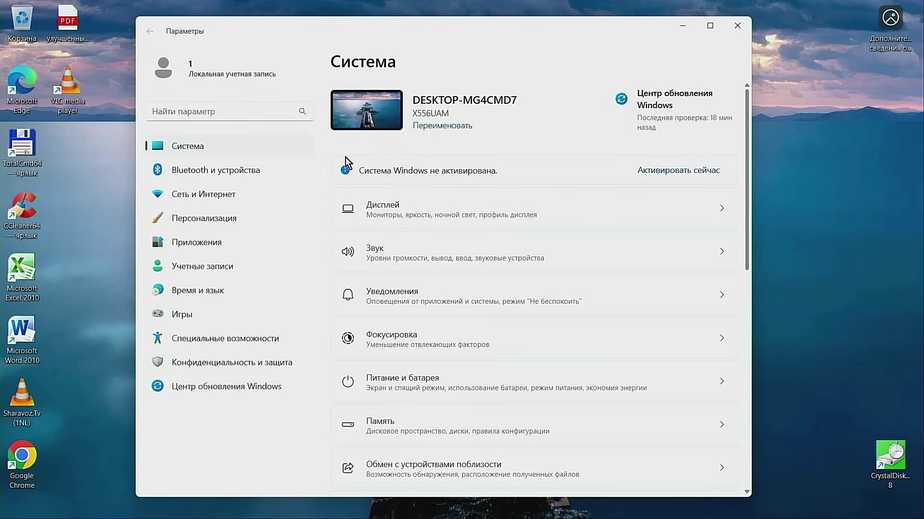
pyautogui.click(439, 210)
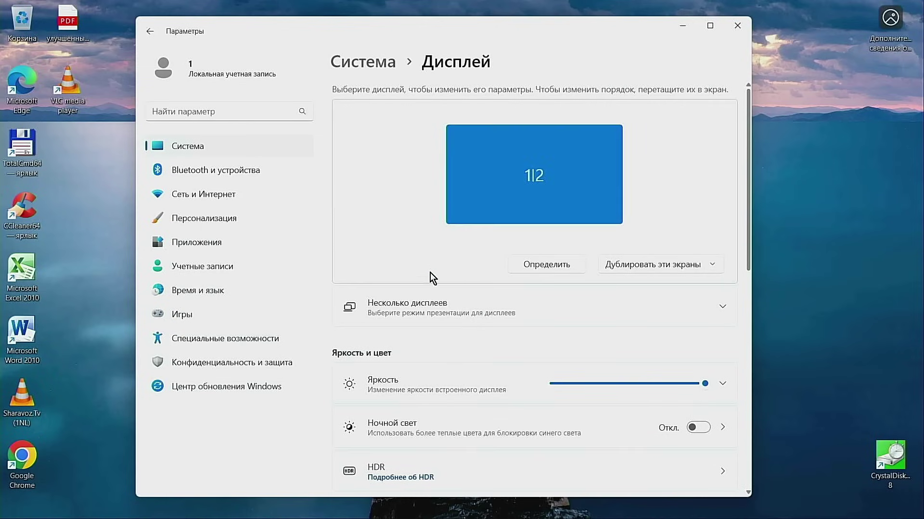
pyautogui.scroll(-5, 425, 279)
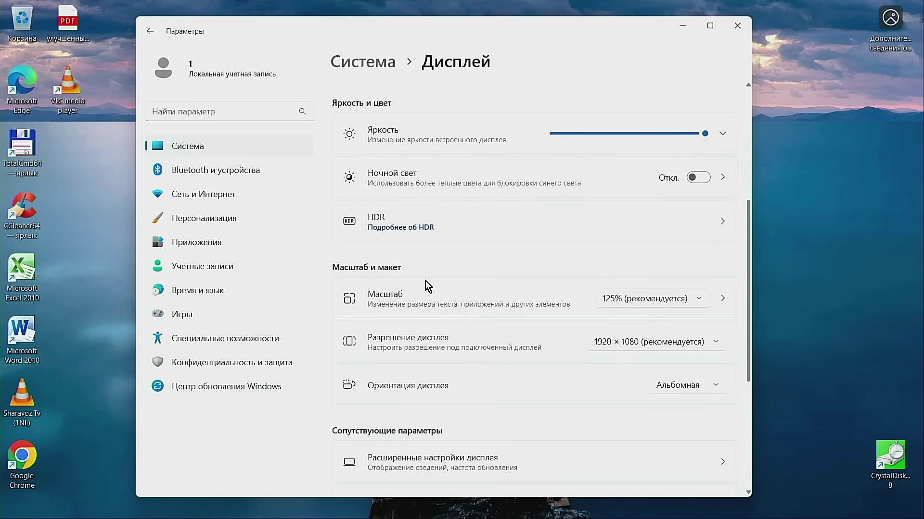
pyautogui.scroll(-1, 436, 260)
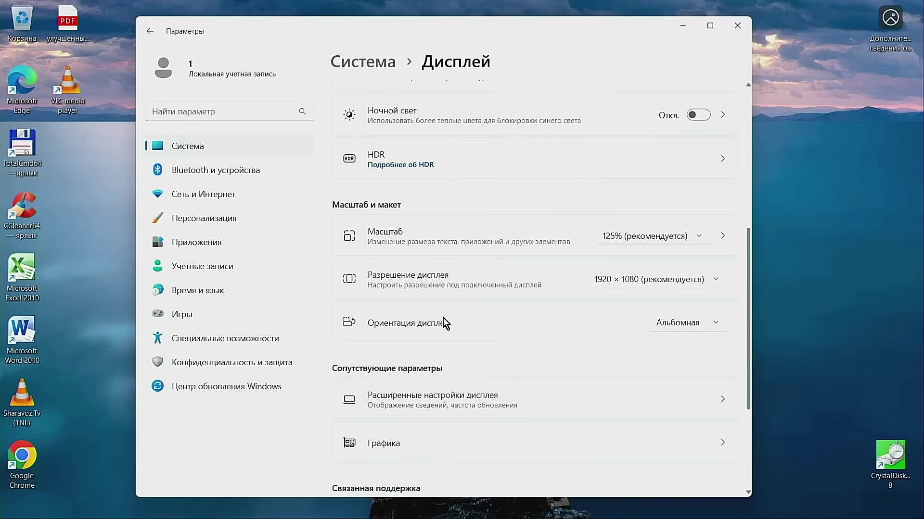
pyautogui.scroll(-2, 443, 319)
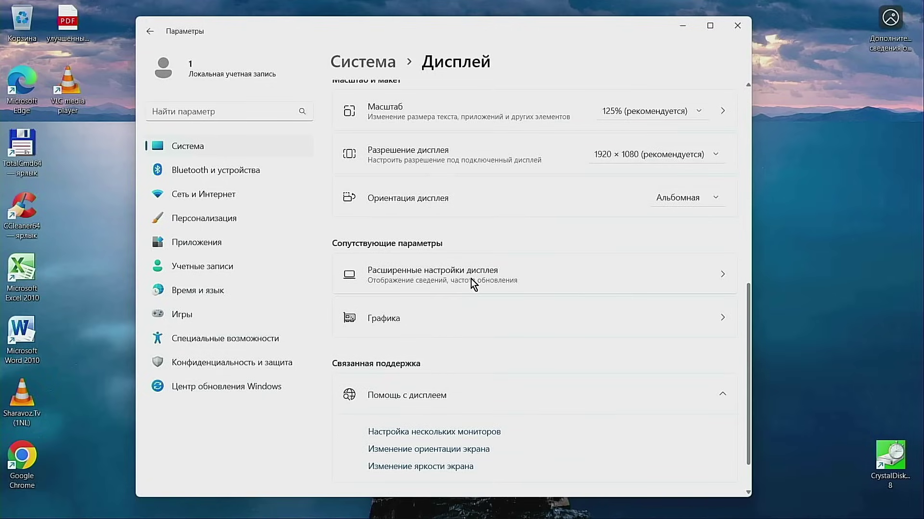
# Examine the "Графика" display options and the per-application list, and return to the main "Система" page.
pyautogui.click(392, 322)
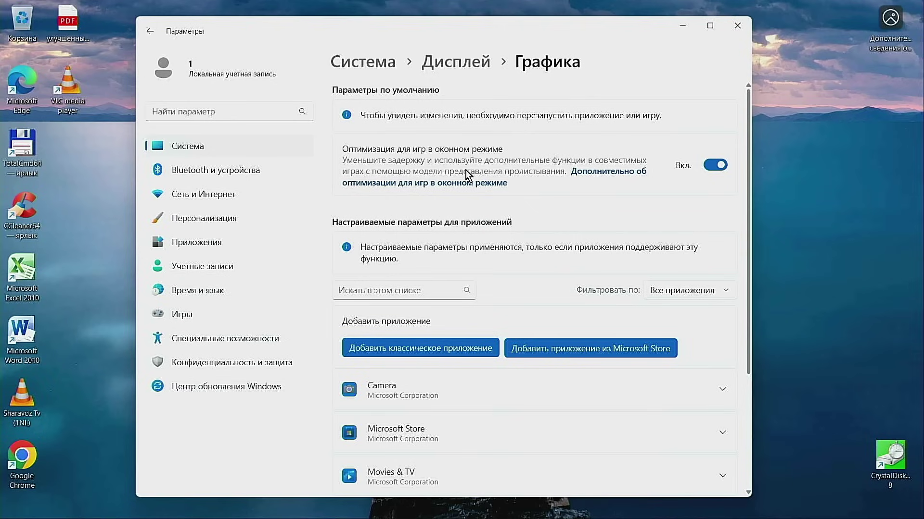
pyautogui.scroll(-3, 465, 170)
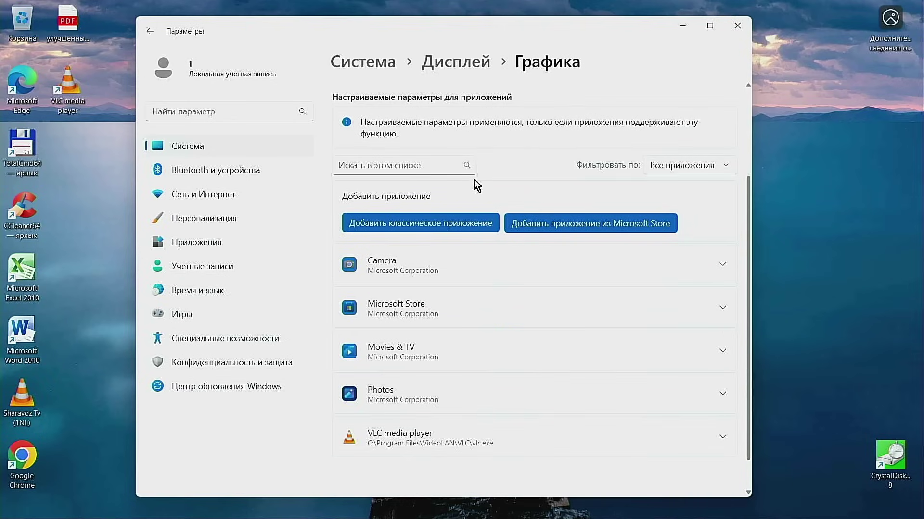
pyautogui.scroll(-1, 478, 184)
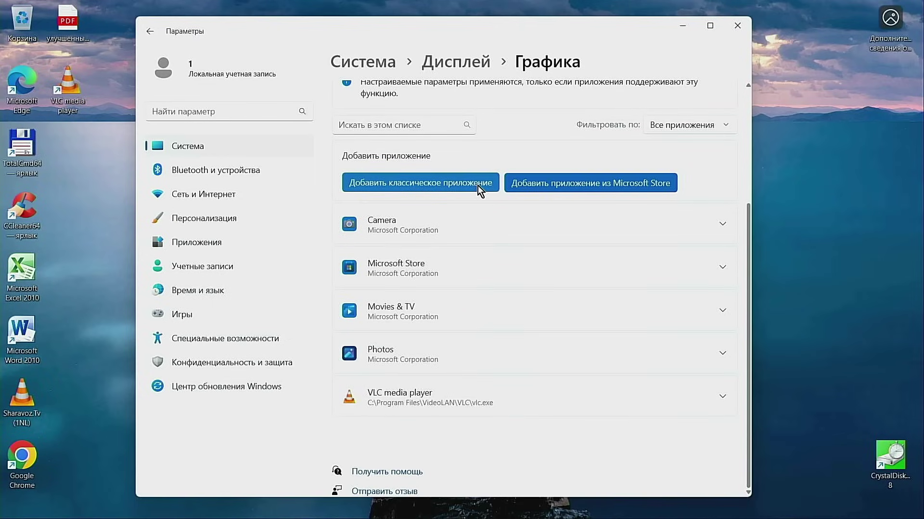
pyautogui.scroll(4, 478, 186)
pyautogui.click(150, 31)
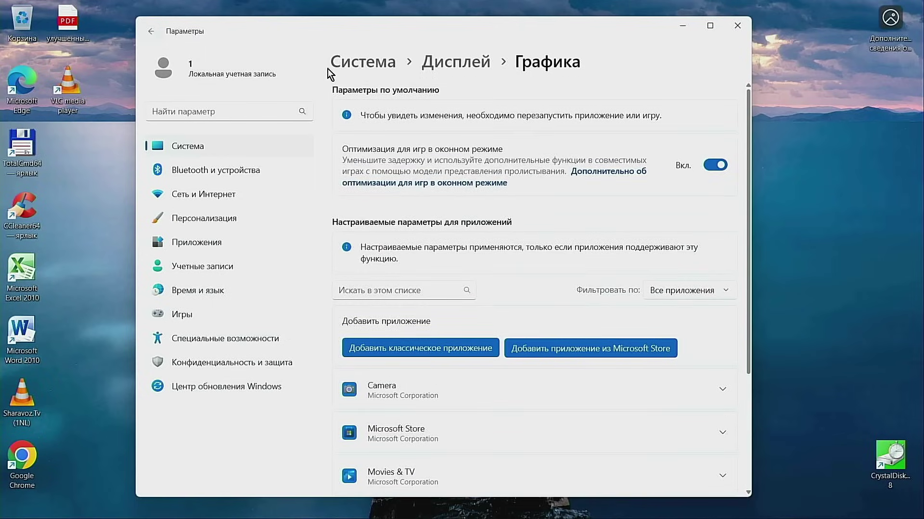
pyautogui.click(149, 32)
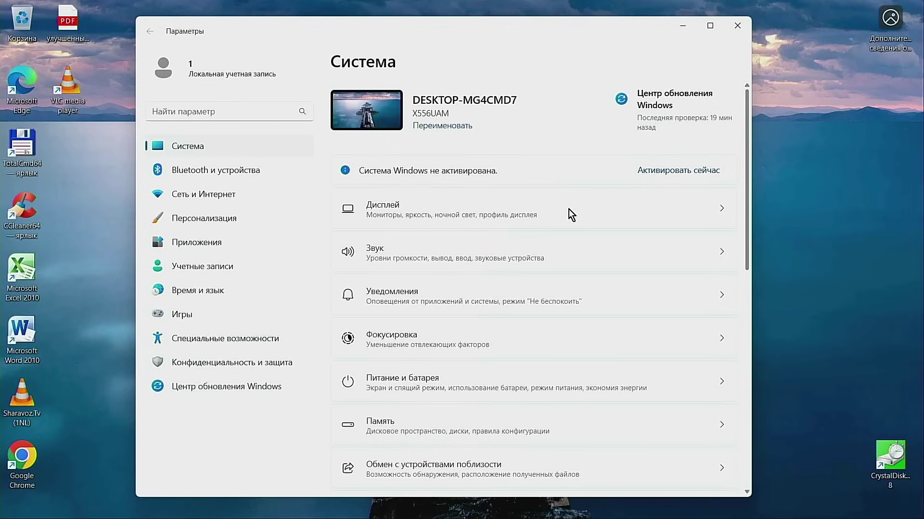
# Examine the output and input devices under "Звук" and return to the main "Система" page.
pyautogui.click(480, 259)
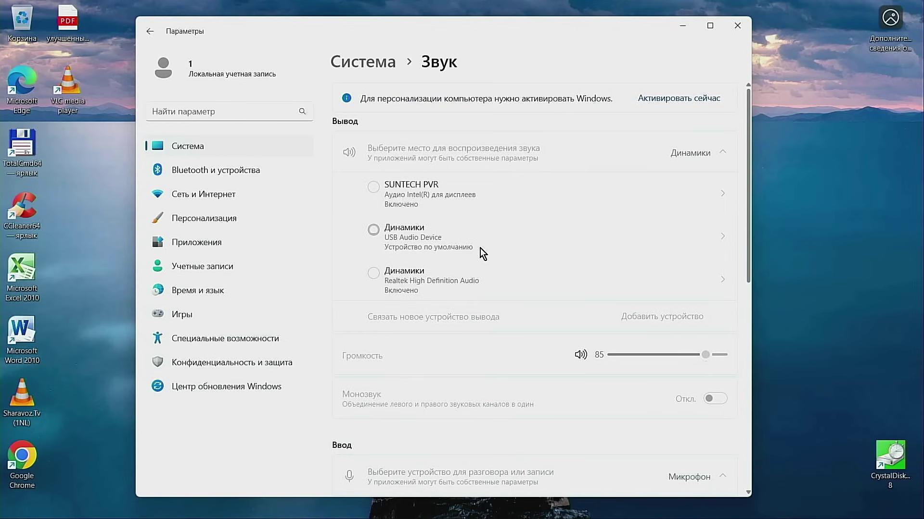
pyautogui.scroll(-5, 480, 248)
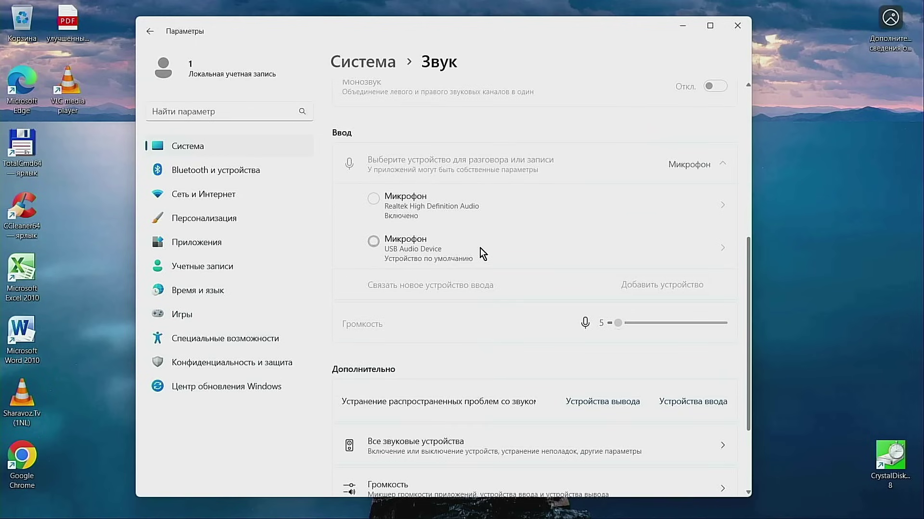
pyautogui.scroll(5, 480, 248)
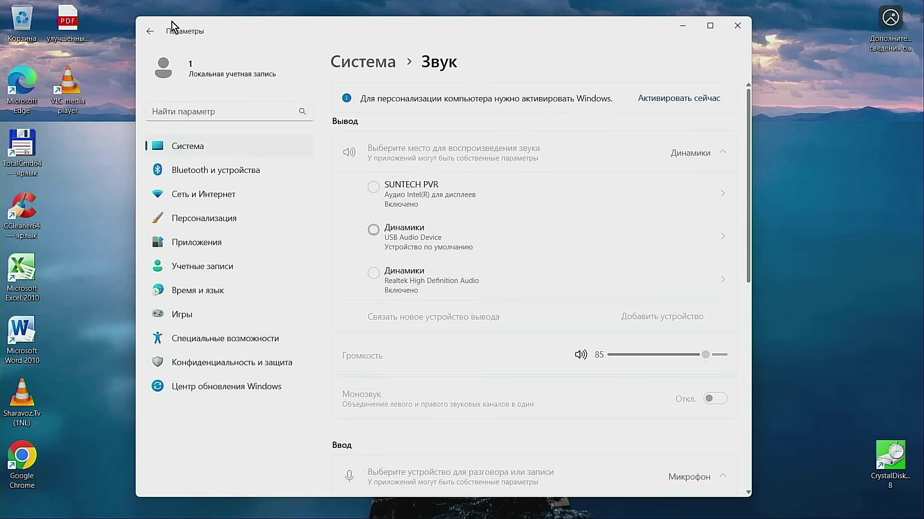
pyautogui.click(150, 31)
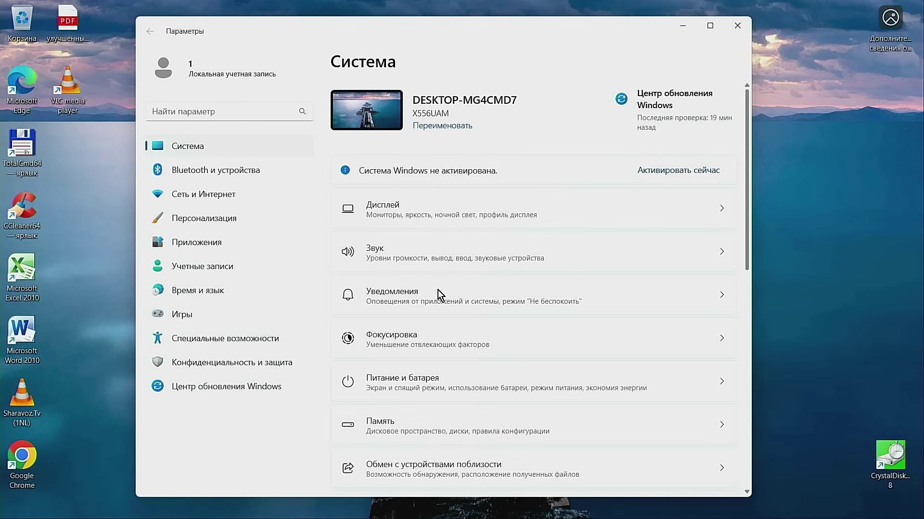
# Open "Питание и батарея", expand "Использование батареи" to examine the battery usage data, and return to the "Система" page.
pyautogui.scroll(-2, 437, 293)
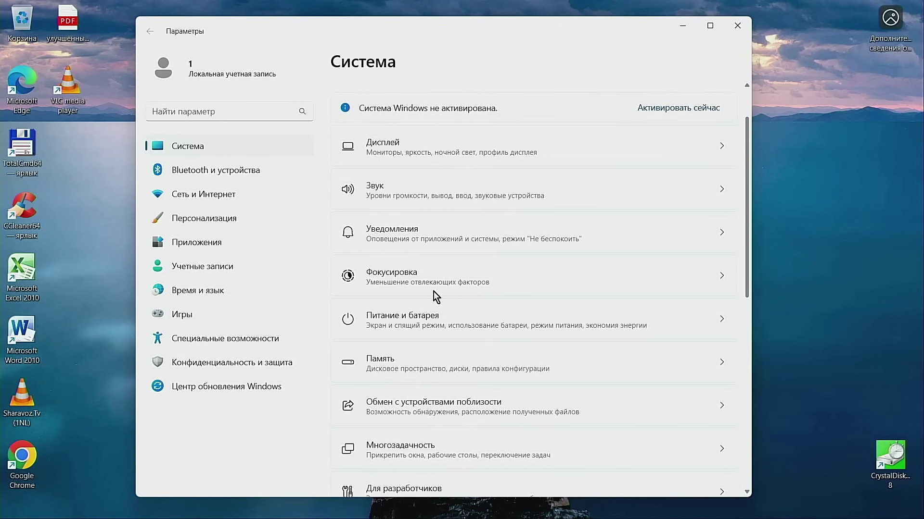
pyautogui.click(436, 320)
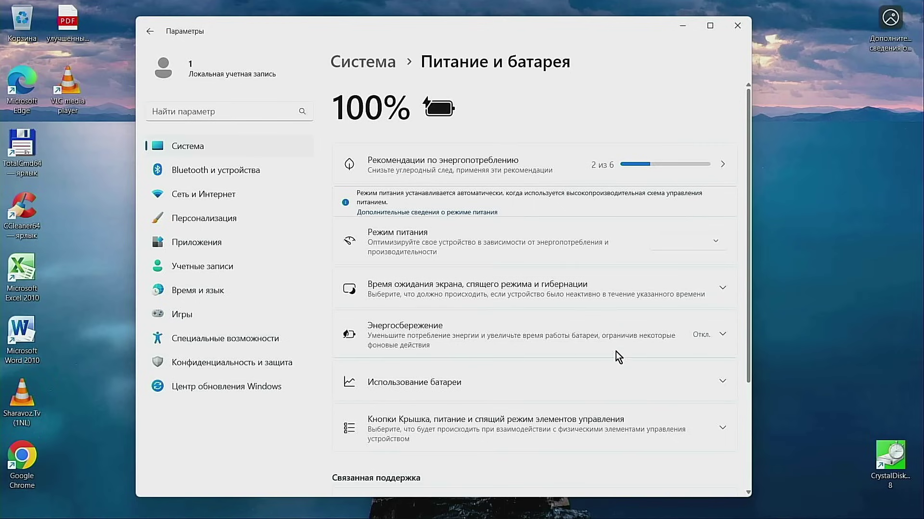
pyautogui.click(723, 382)
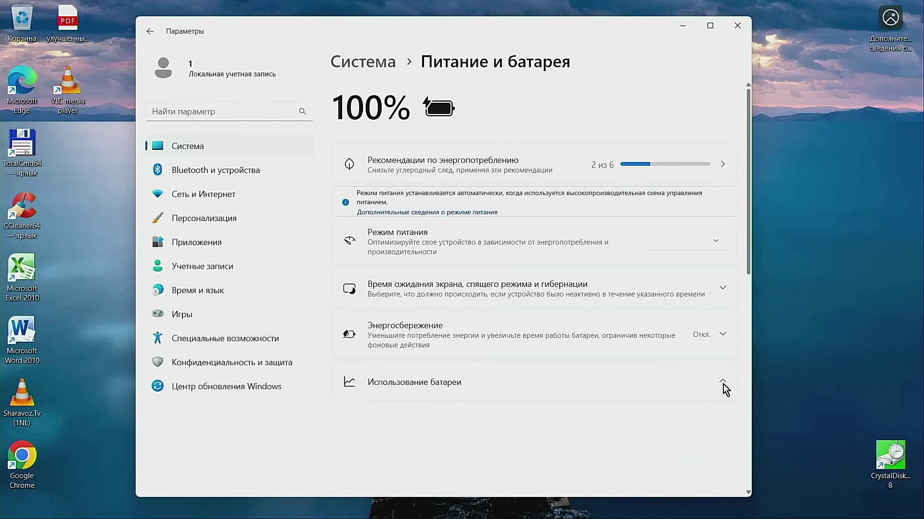
pyautogui.scroll(-5, 620, 351)
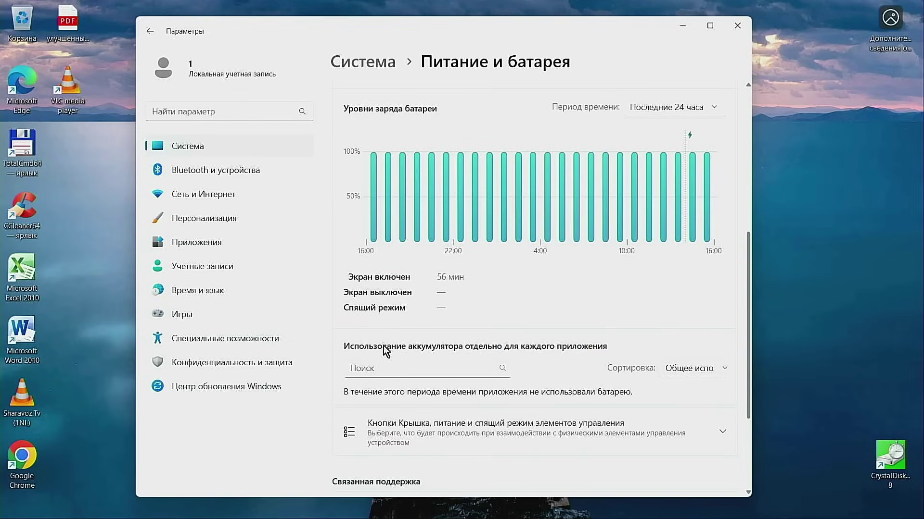
pyautogui.scroll(-3, 584, 267)
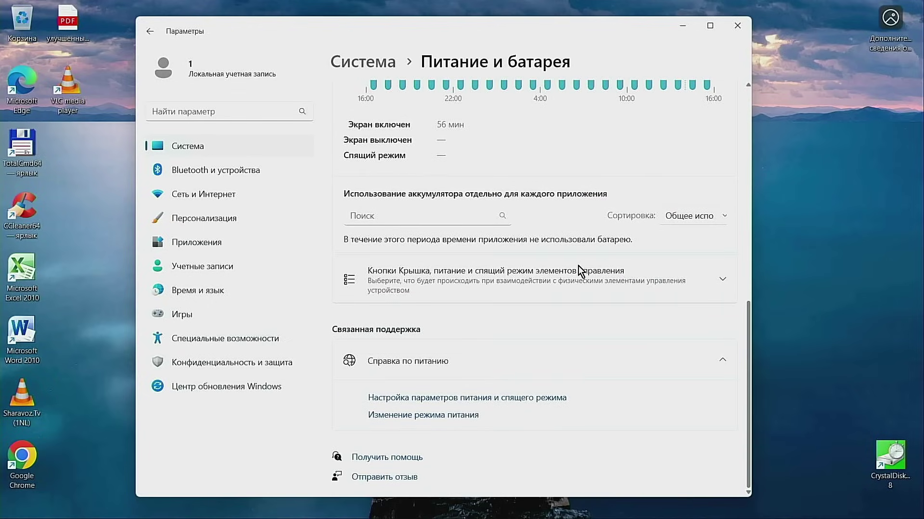
pyautogui.click(149, 31)
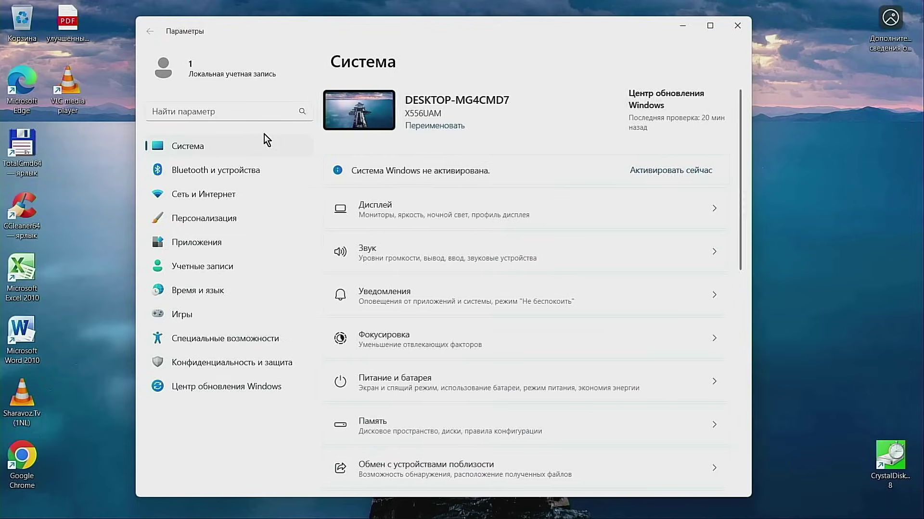
# View the window snapping and desktop options under "Многозадачность" and return to the "Система" page.
pyautogui.scroll(-2, 465, 263)
pyautogui.scroll(-1, 470, 275)
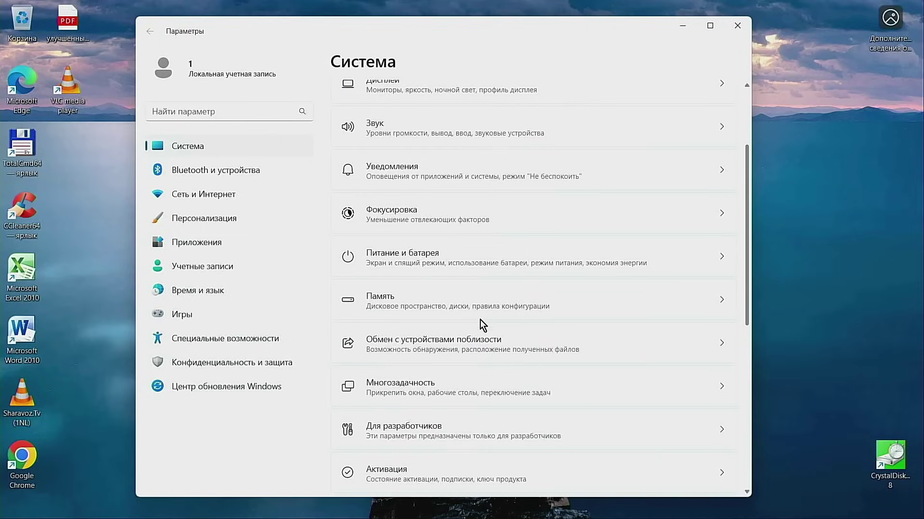
pyautogui.click(435, 391)
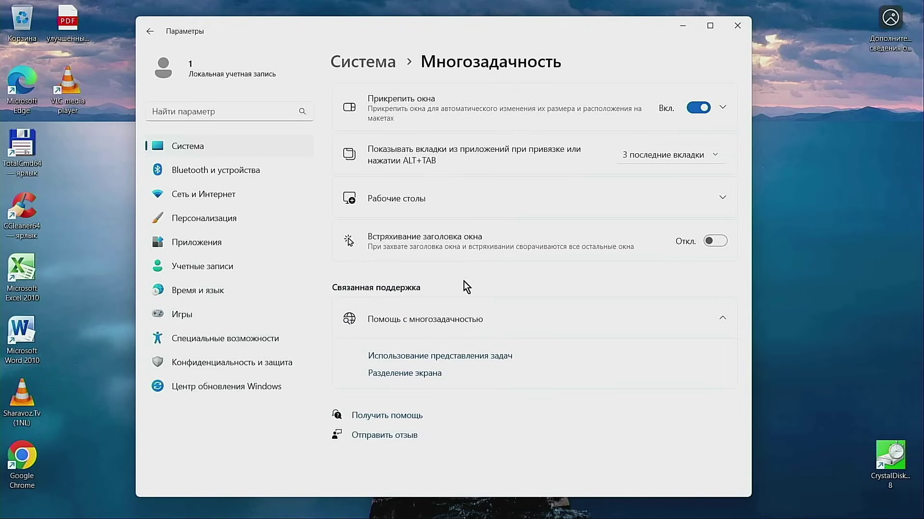
pyautogui.click(151, 31)
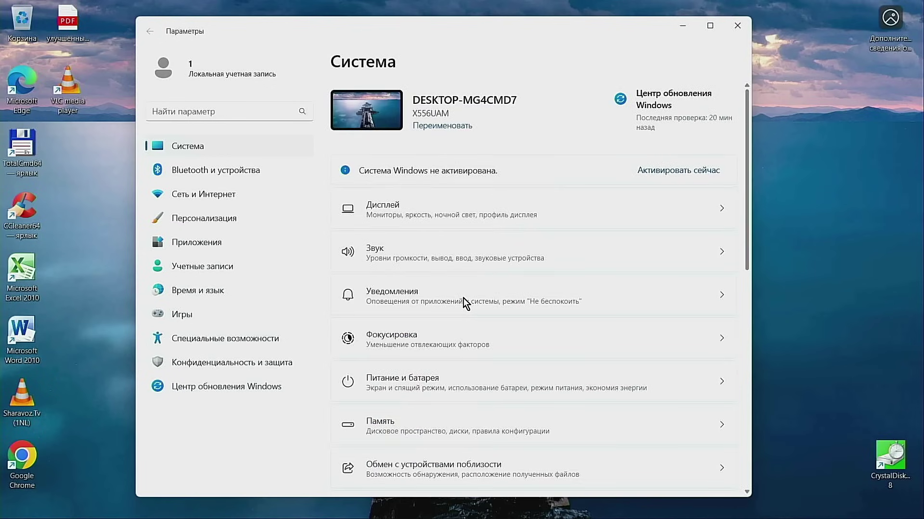
# Open "Для разработчиков", expand the "Проводник" options, and examine the developer settings down to "Включить sudo" and "Диск разработчика".
pyautogui.scroll(-1, 463, 298)
pyautogui.scroll(-3, 463, 301)
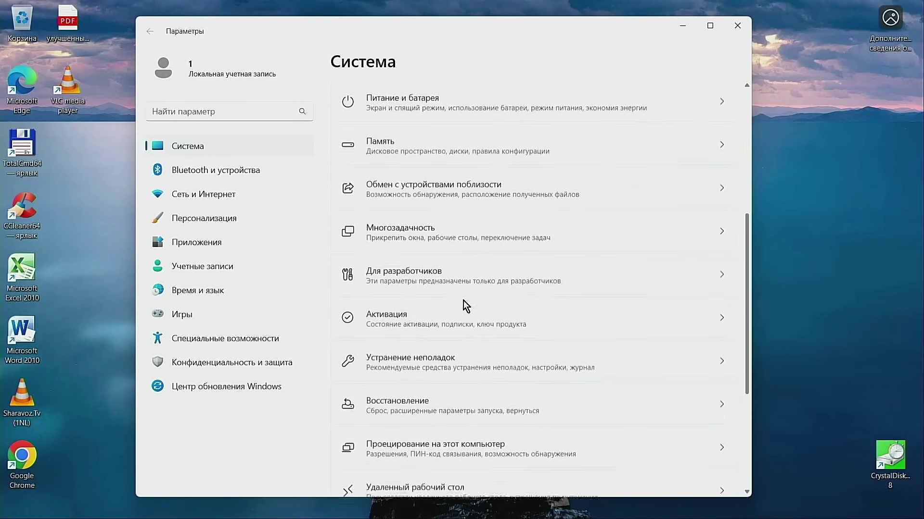
pyautogui.scroll(-1, 464, 301)
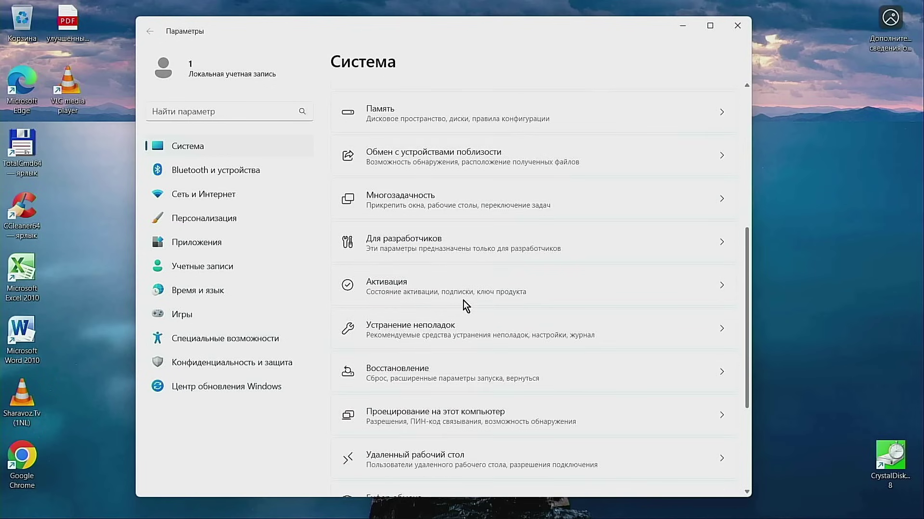
pyautogui.click(430, 250)
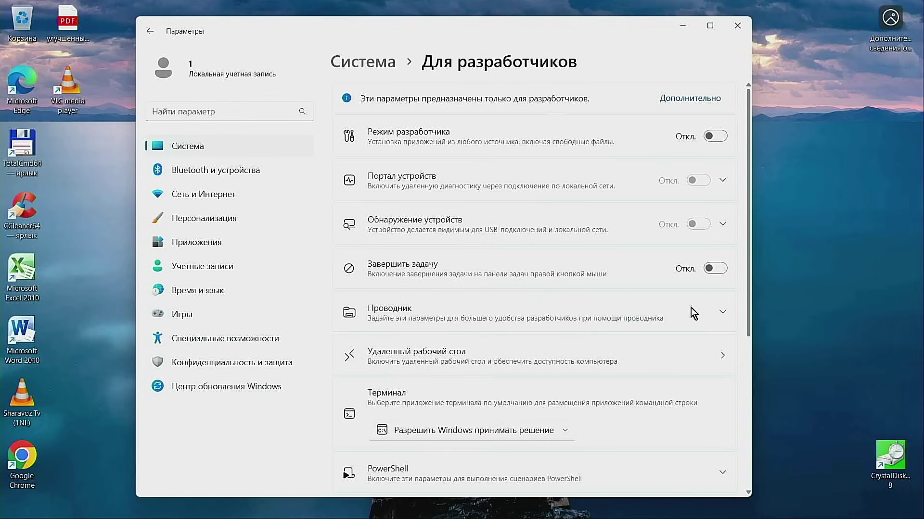
pyautogui.click(723, 315)
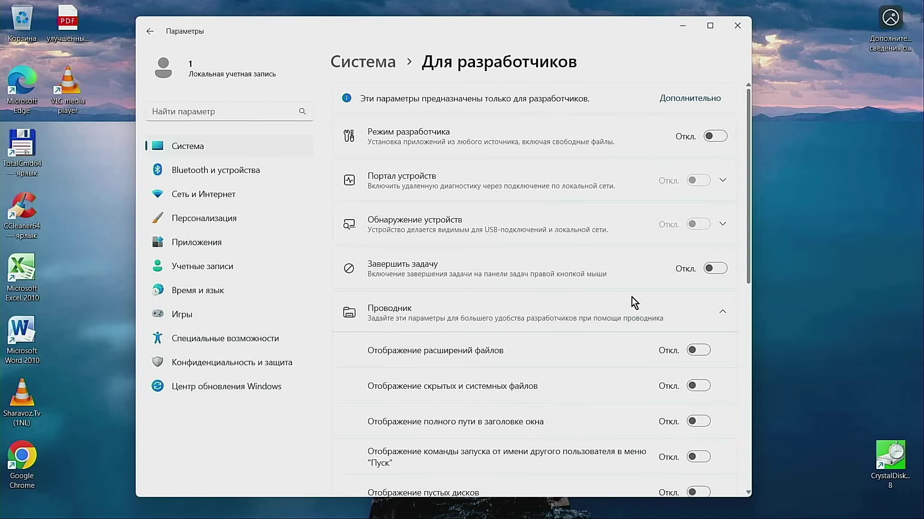
pyautogui.scroll(-2, 631, 297)
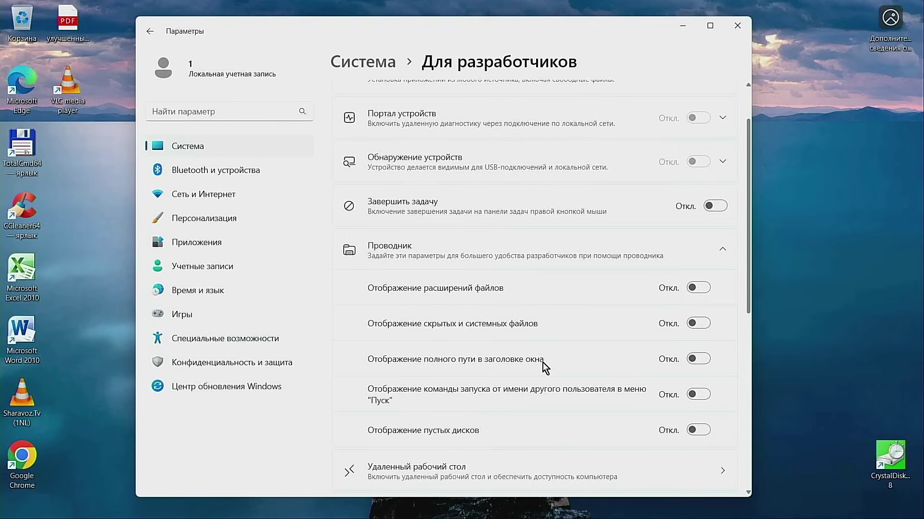
pyautogui.scroll(-3, 616, 330)
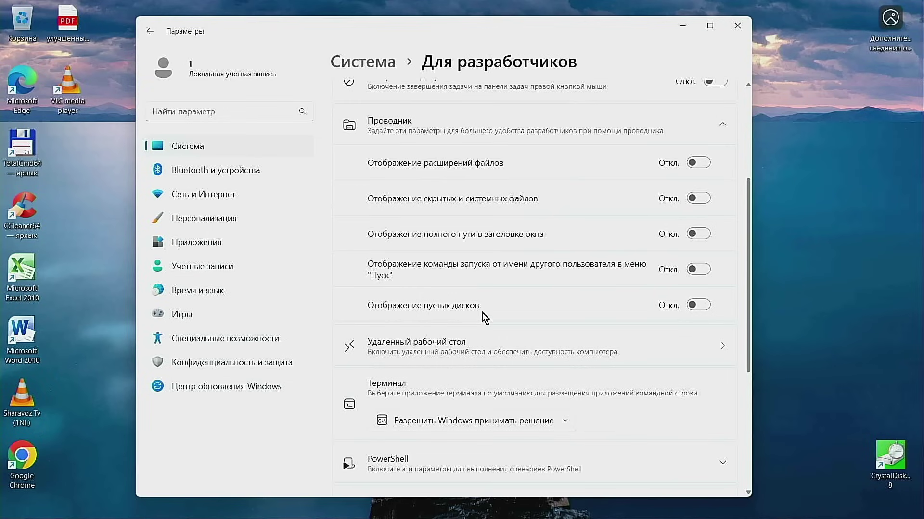
pyautogui.scroll(-4, 482, 313)
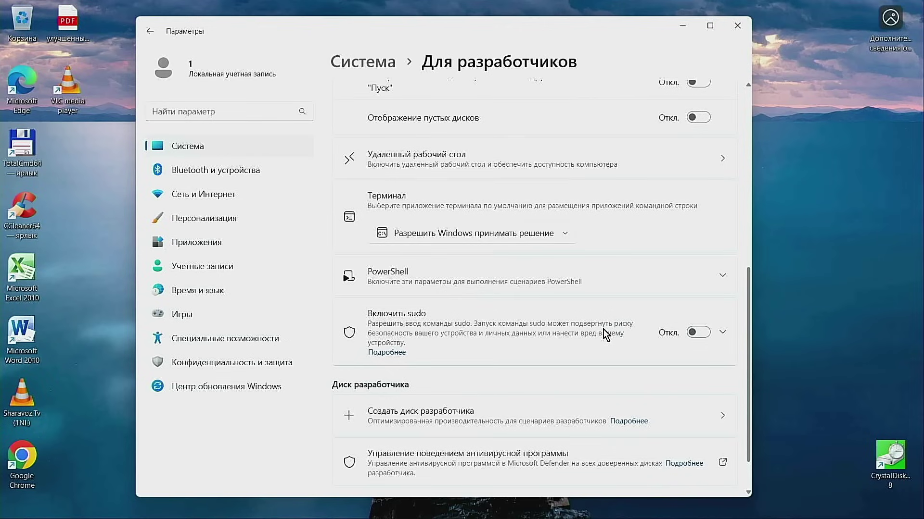
# View the rest of the "Для разработчиков" page, return to "Система", and open "Устранение неполадок".
pyautogui.scroll(-1, 563, 344)
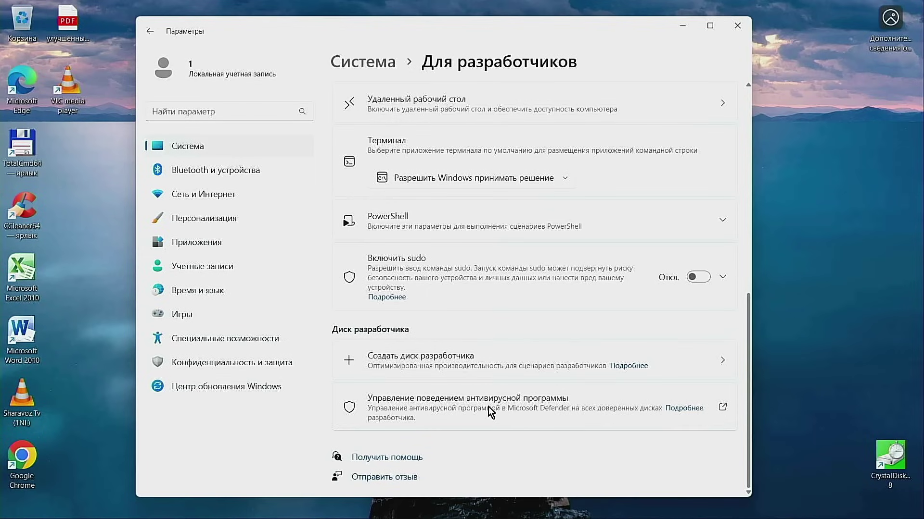
pyautogui.click(149, 31)
pyautogui.scroll(-2, 440, 217)
pyautogui.scroll(-5, 440, 217)
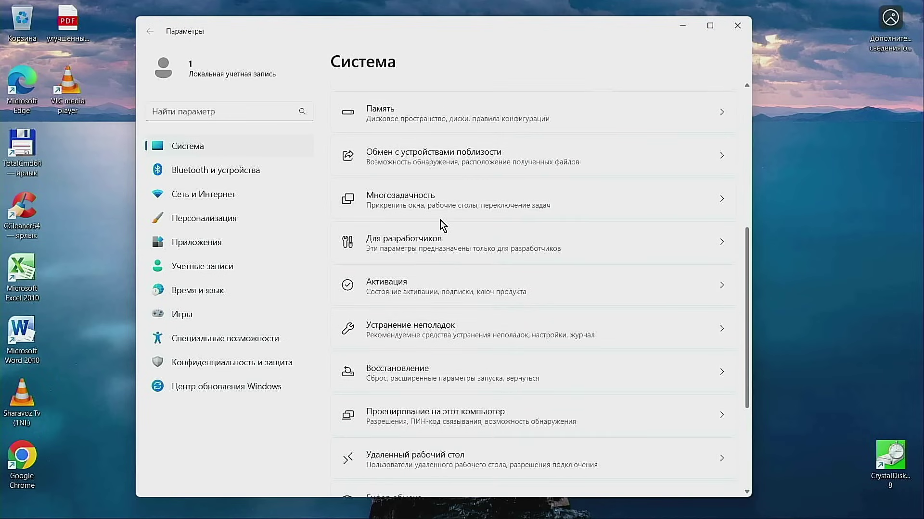
pyautogui.scroll(-1, 440, 221)
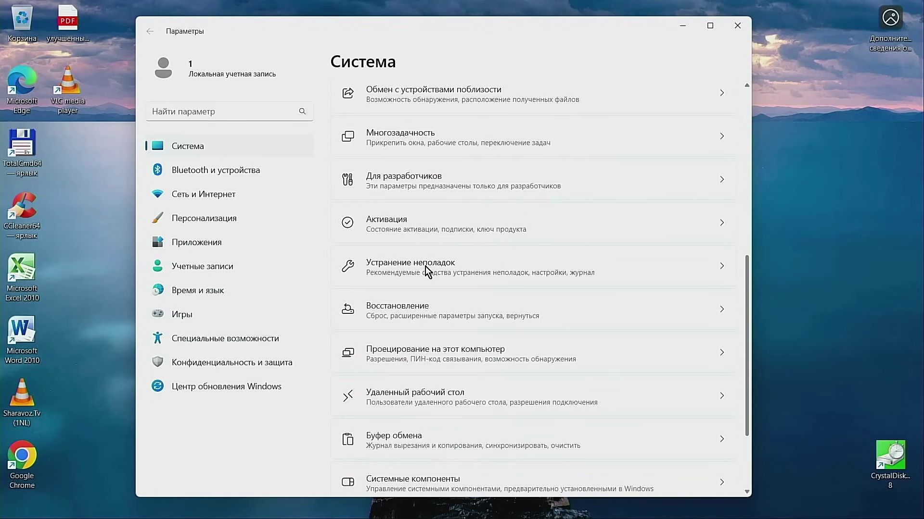
pyautogui.click(426, 267)
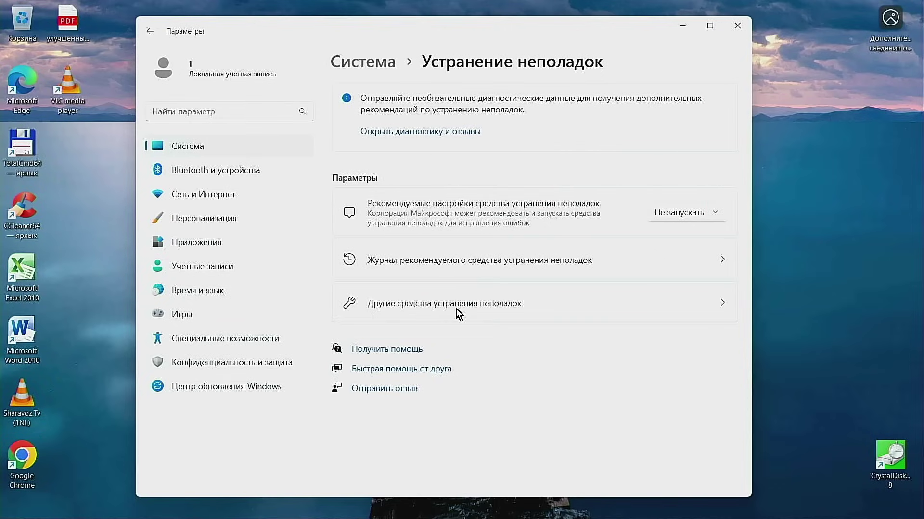
# Examine the troubleshooters listed under "Другие средства устранения неполадок" and return to the main "Система" page.
pyautogui.click(680, 304)
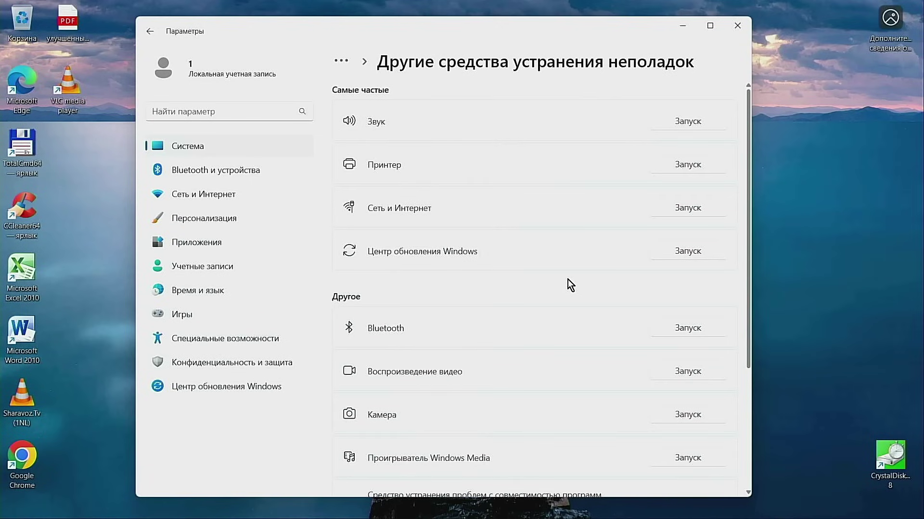
pyautogui.scroll(-3, 506, 233)
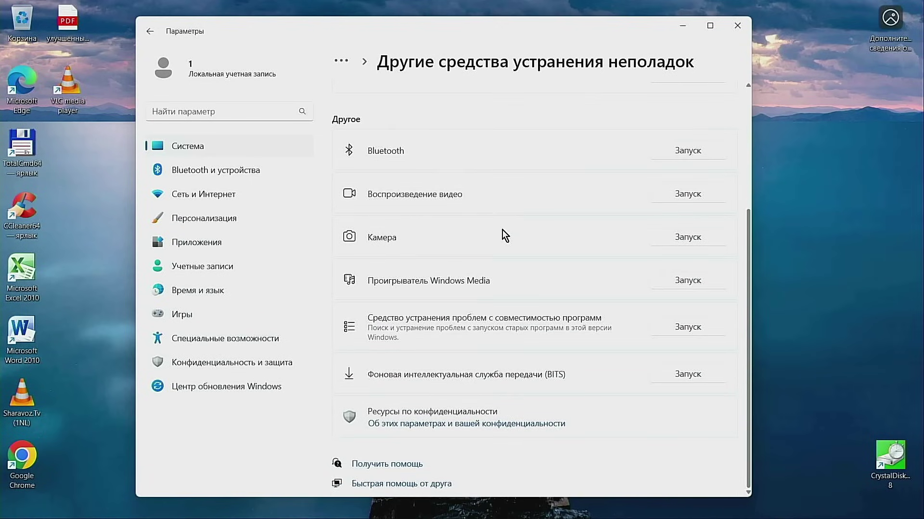
pyautogui.click(150, 31)
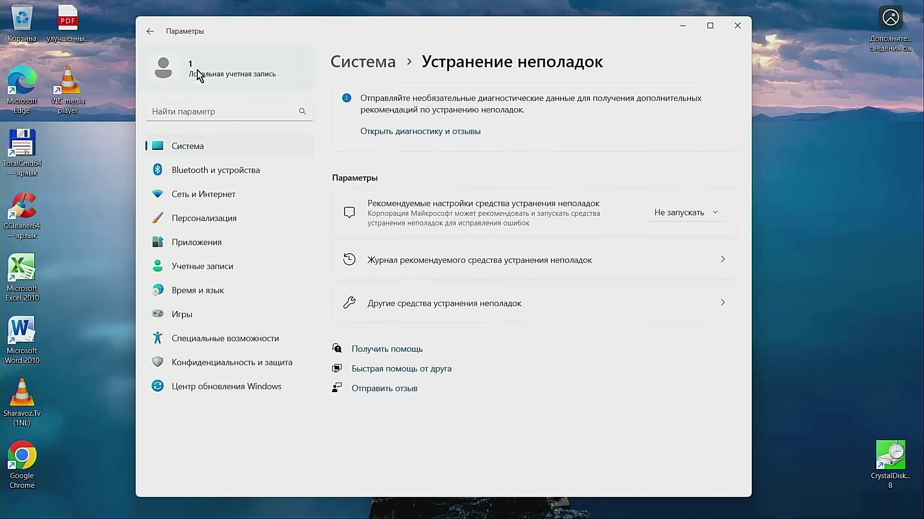
pyautogui.click(150, 32)
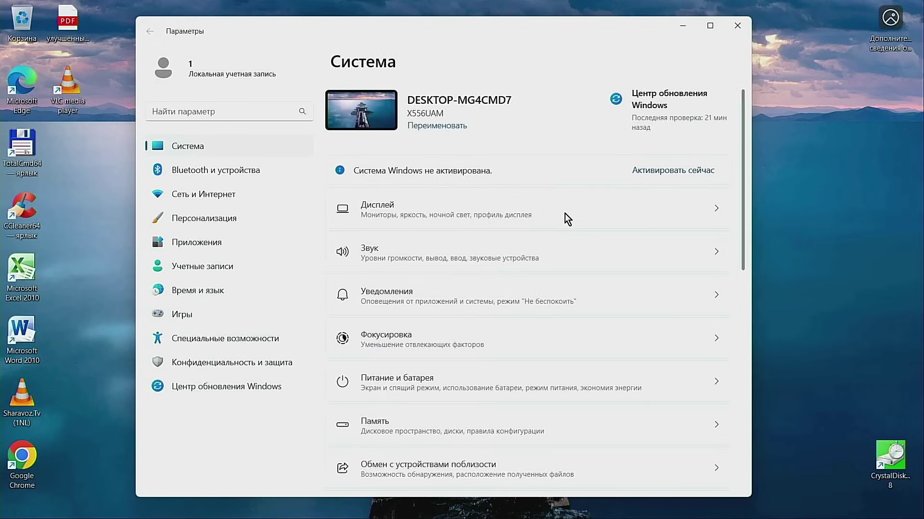
# Open the "Восстановление" settings from the "Система" page.
pyautogui.scroll(-4, 438, 235)
pyautogui.scroll(-4, 438, 235)
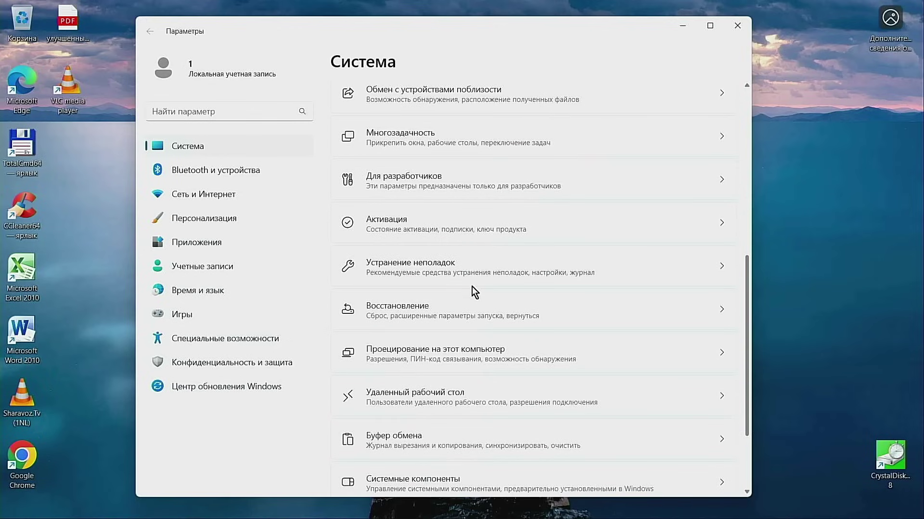
pyautogui.click(457, 315)
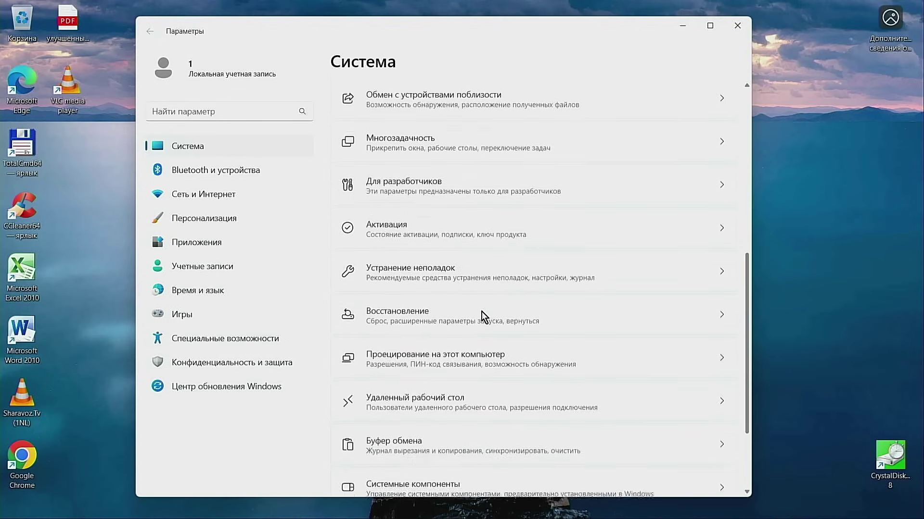
# Open "Системные компоненты", examine the preinstalled Windows components, and return to the "Система" page.
pyautogui.scroll(-3, 481, 311)
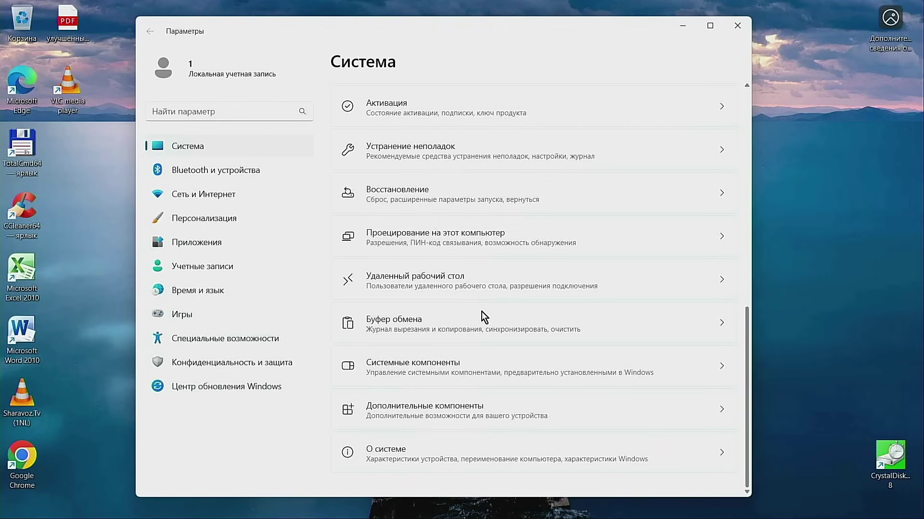
pyautogui.click(446, 367)
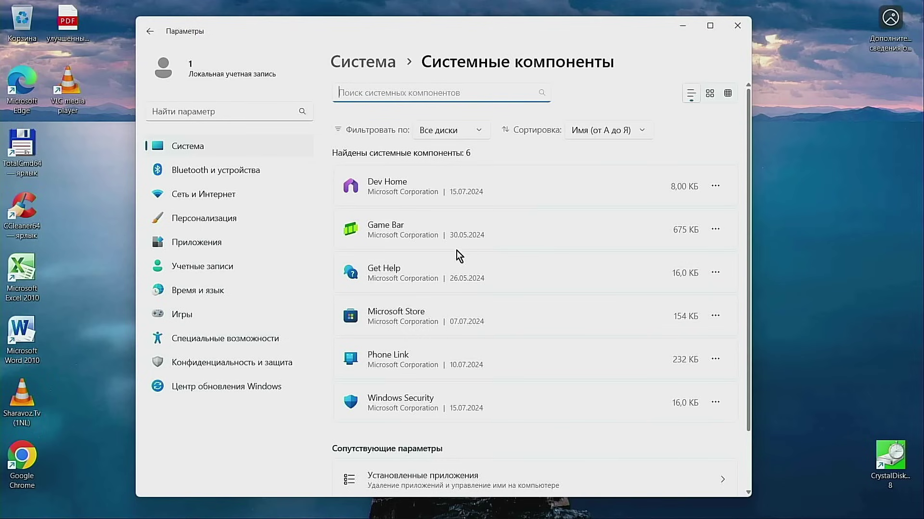
pyautogui.scroll(-1, 436, 291)
pyautogui.scroll(-1, 435, 292)
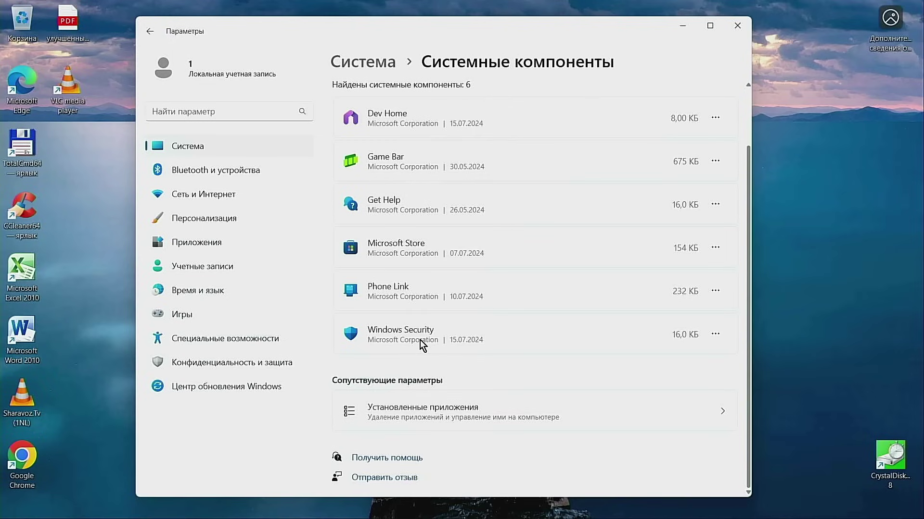
pyautogui.click(150, 31)
# Open "Дополнительные компоненты", view the dialog for adding an optional component, and cancel it.
pyautogui.scroll(-8, 493, 318)
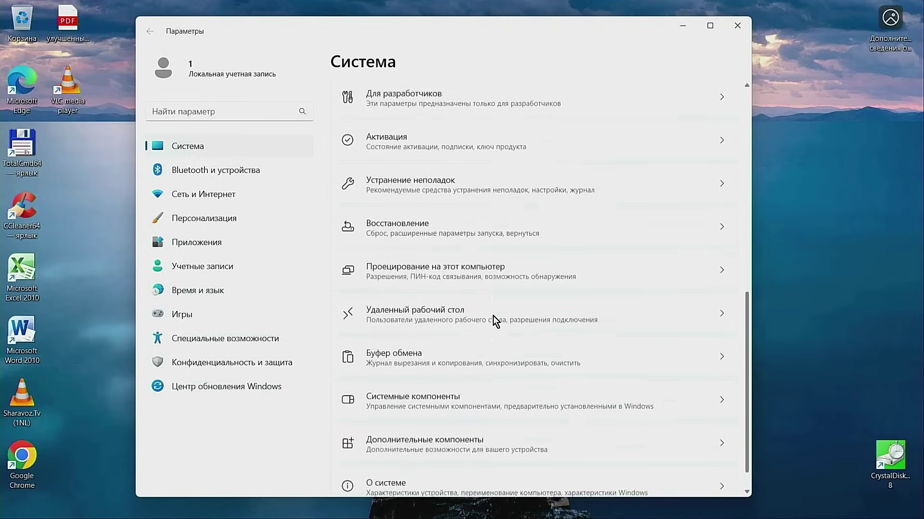
pyautogui.scroll(-1, 493, 316)
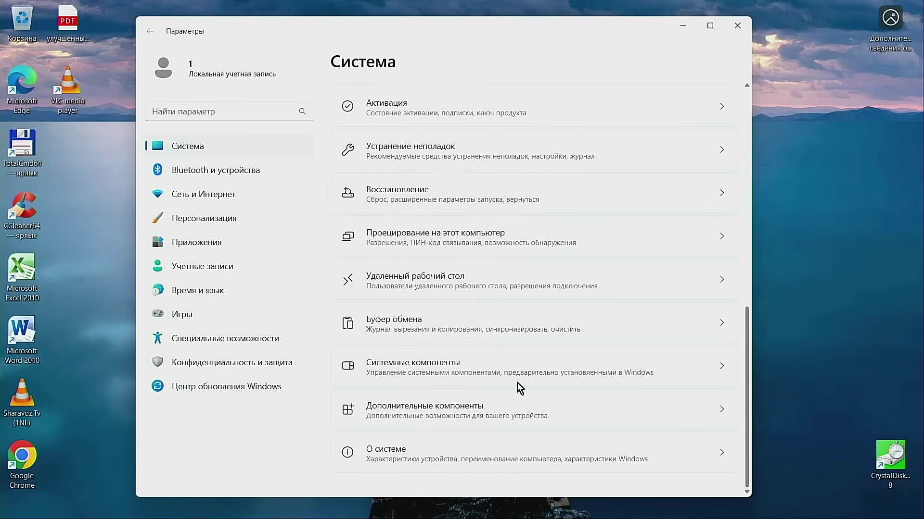
pyautogui.click(468, 411)
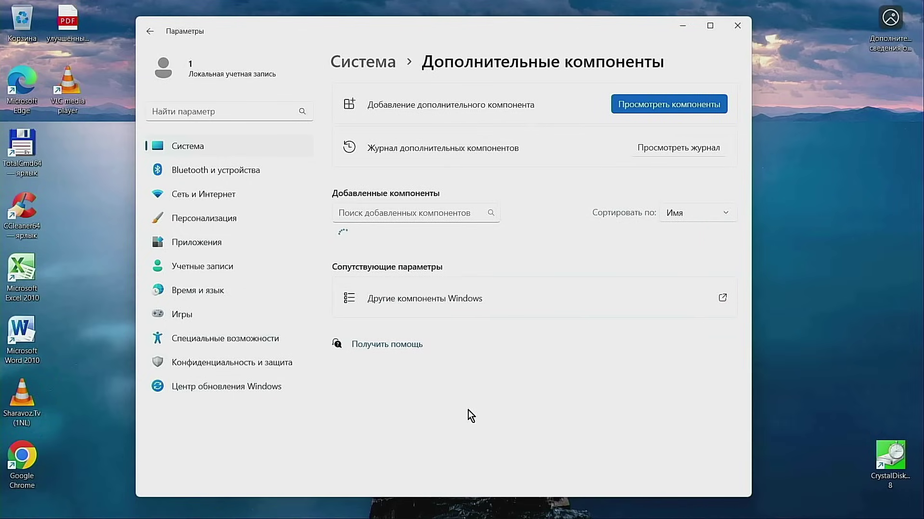
pyautogui.click(663, 107)
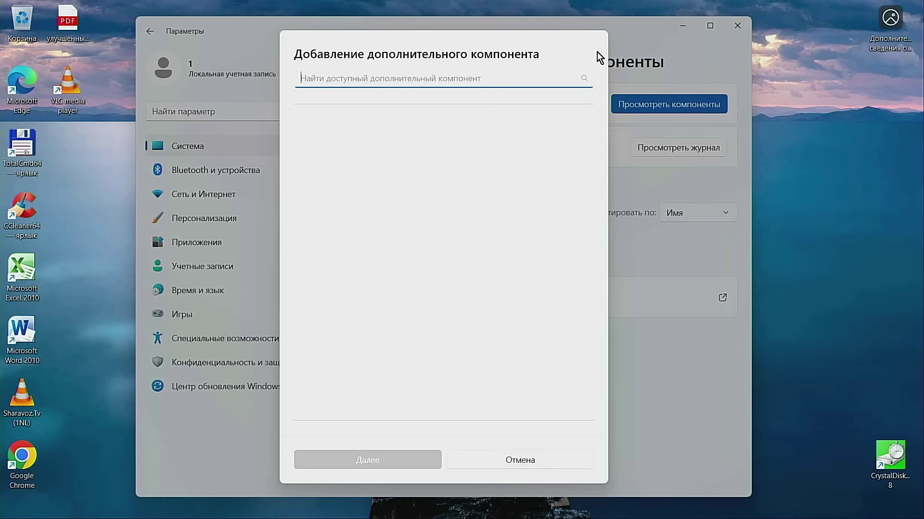
pyautogui.click(529, 466)
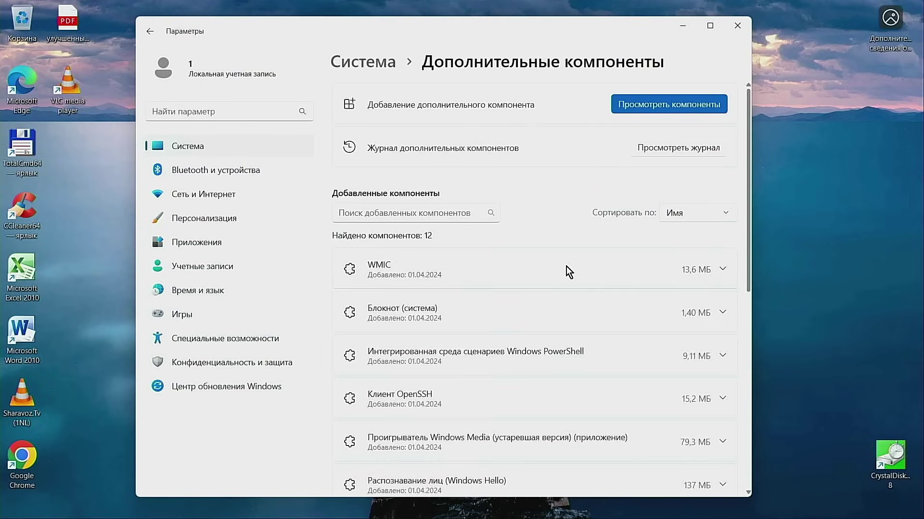
# Examine the added optional components down to "Другие компоненты Windows" and return to the "Система" page.
pyautogui.scroll(-3, 540, 267)
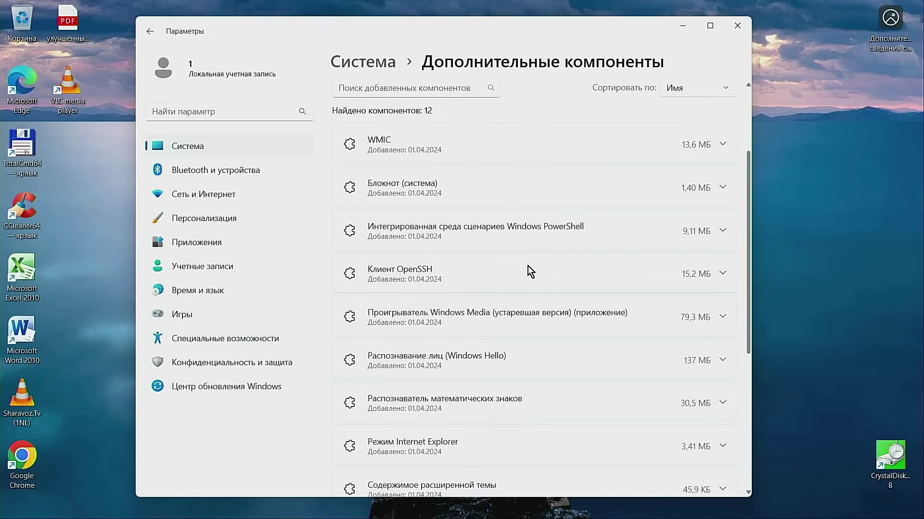
pyautogui.scroll(-3, 527, 272)
pyautogui.scroll(-3, 534, 267)
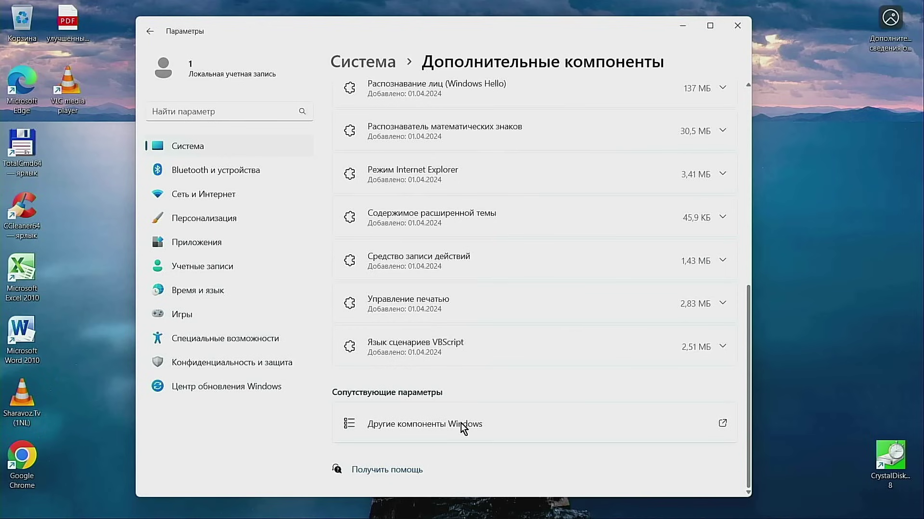
pyautogui.click(151, 31)
# Open "О системе", examine the device and Windows specifications and related settings, and return to the "Система" page.
pyautogui.scroll(-10, 544, 180)
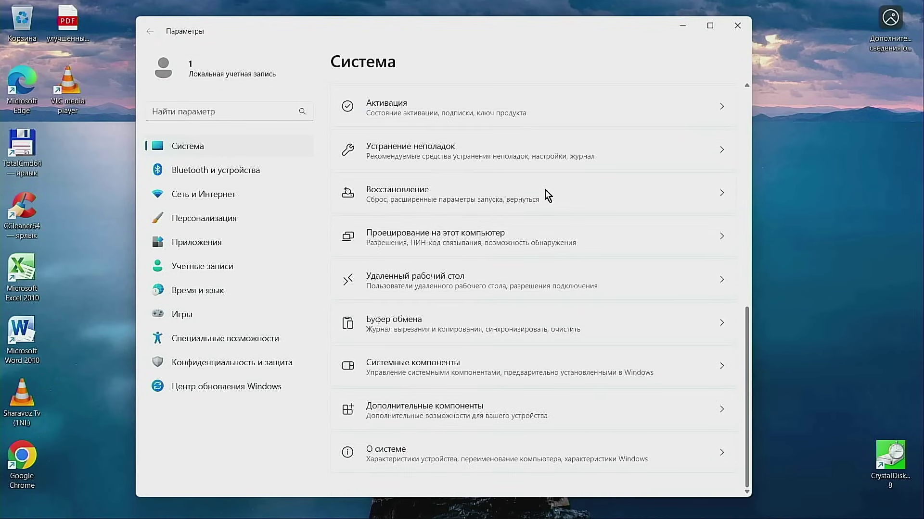
pyautogui.click(531, 457)
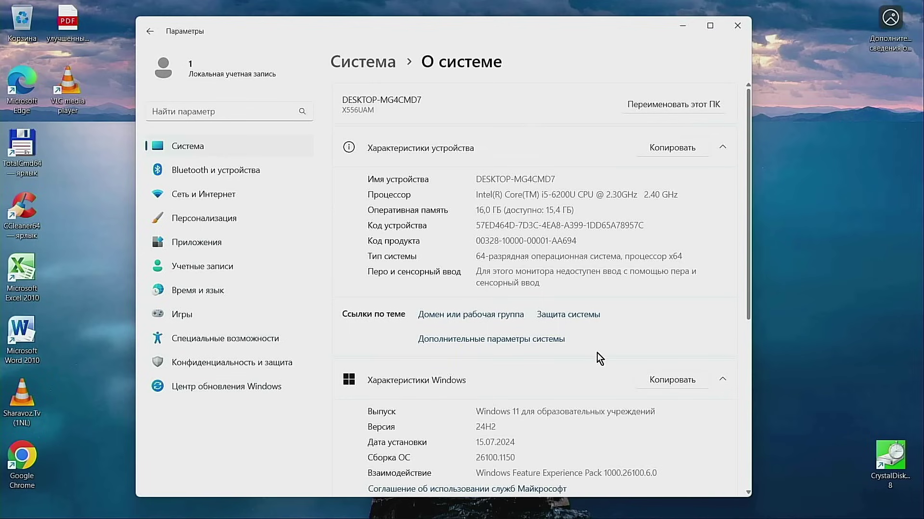
pyautogui.scroll(-5, 597, 353)
pyautogui.scroll(-3, 597, 347)
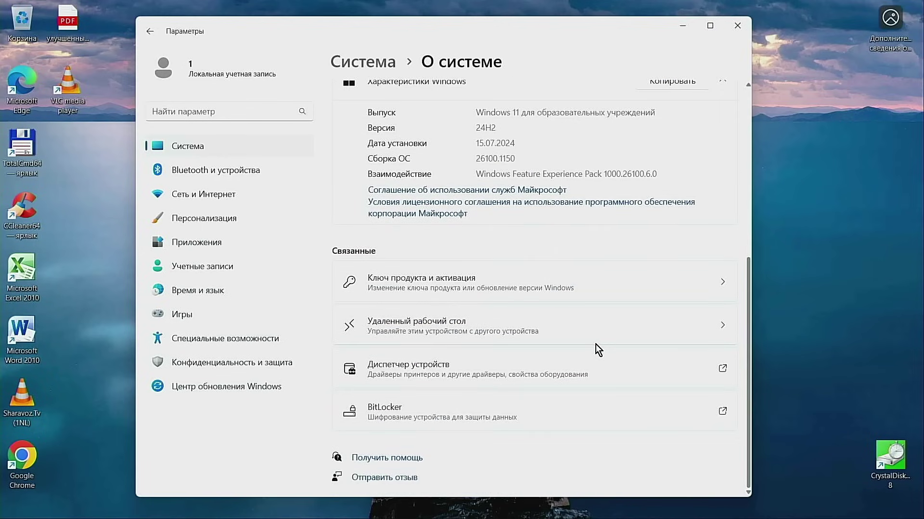
pyautogui.click(151, 32)
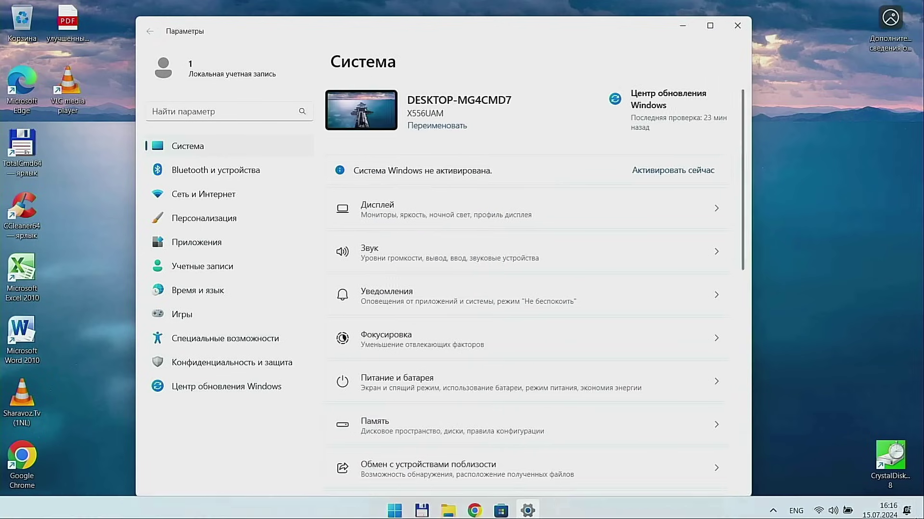
# Open Windows Security, check the protection status in Symantec Endpoint Protection, and close both windows.
pyautogui.click(774, 505)
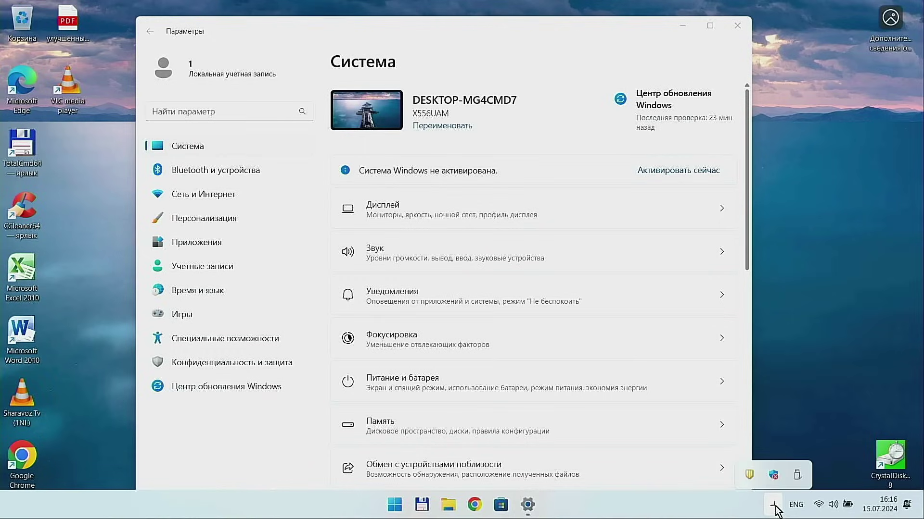
pyautogui.click(774, 468)
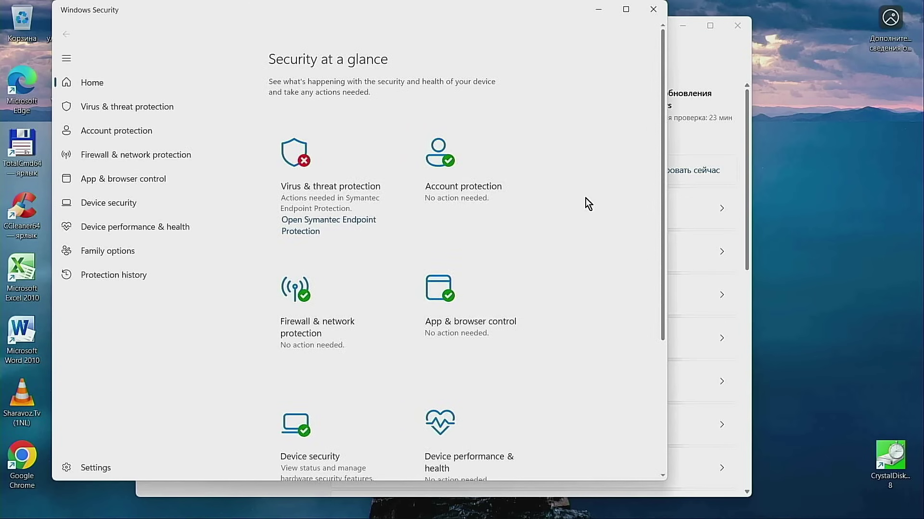
pyautogui.click(326, 227)
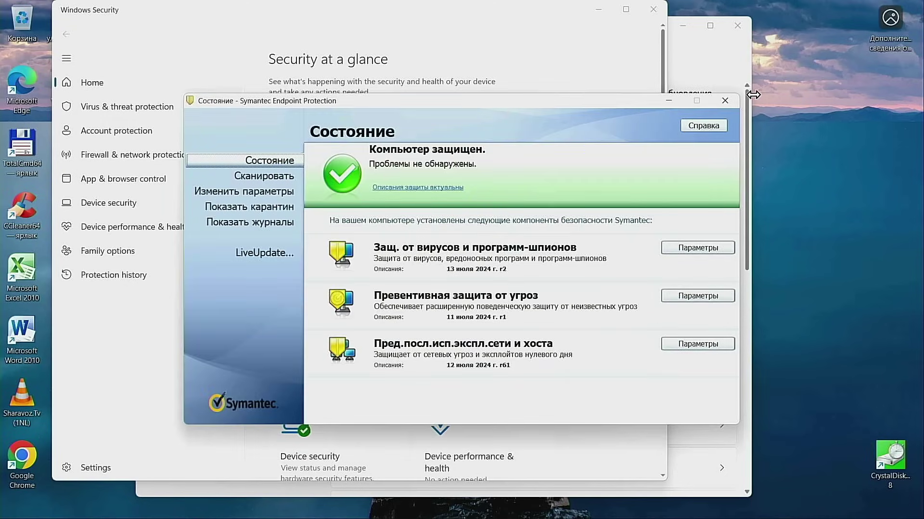
pyautogui.click(725, 101)
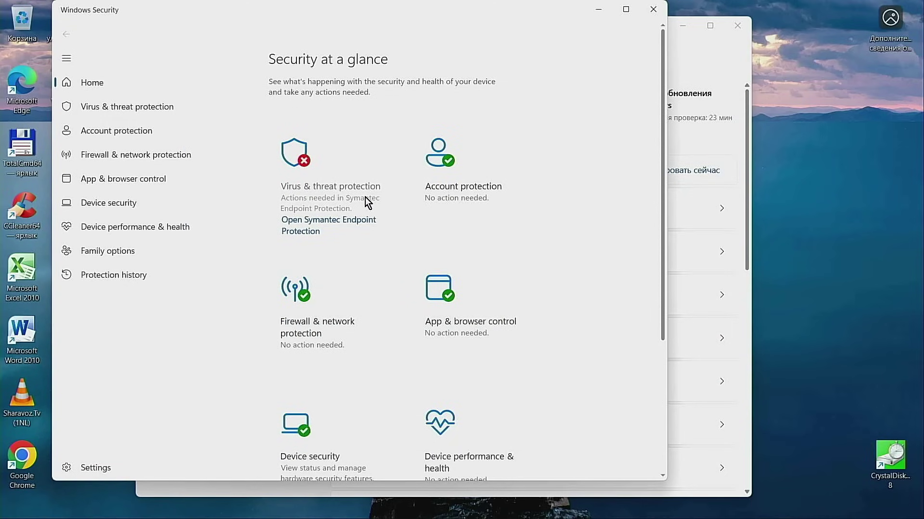
pyautogui.click(654, 18)
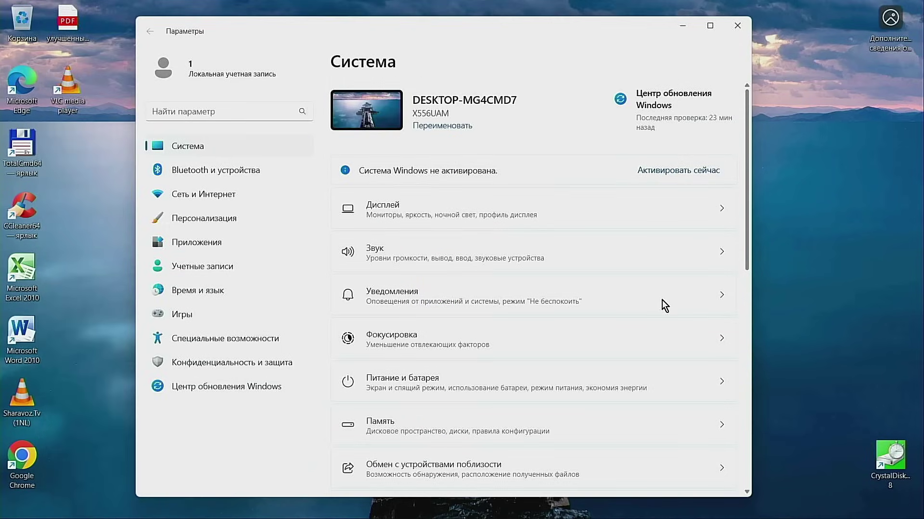
# Open "Персонализация" and examine its themes and settings categories down to "Шрифты".
pyautogui.click(198, 220)
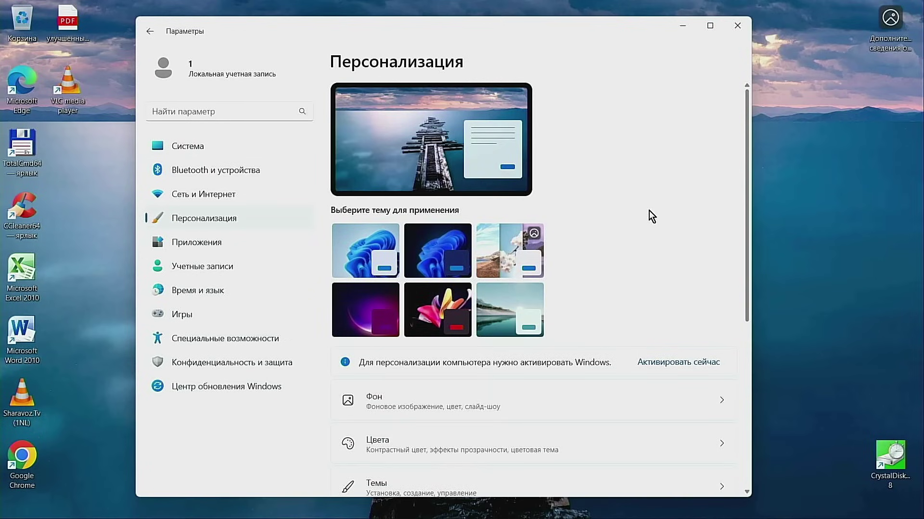
pyautogui.scroll(-3, 633, 180)
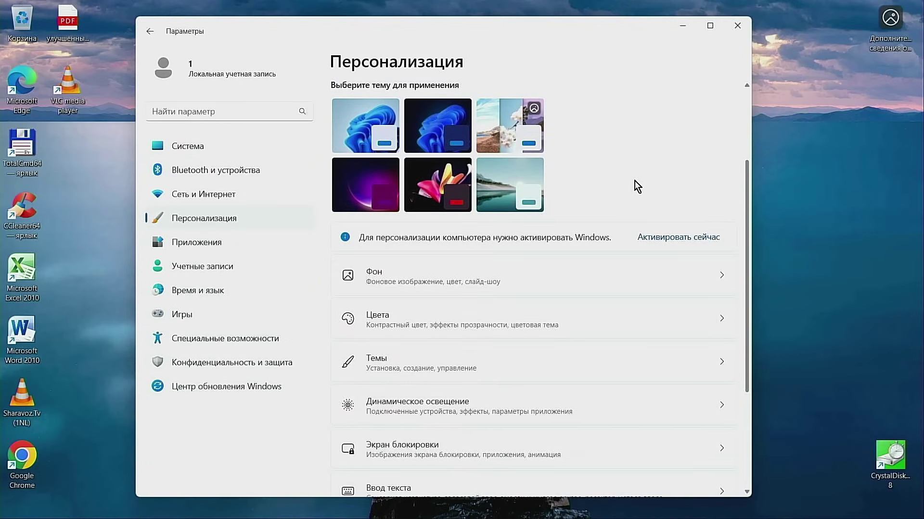
pyautogui.scroll(-3, 635, 183)
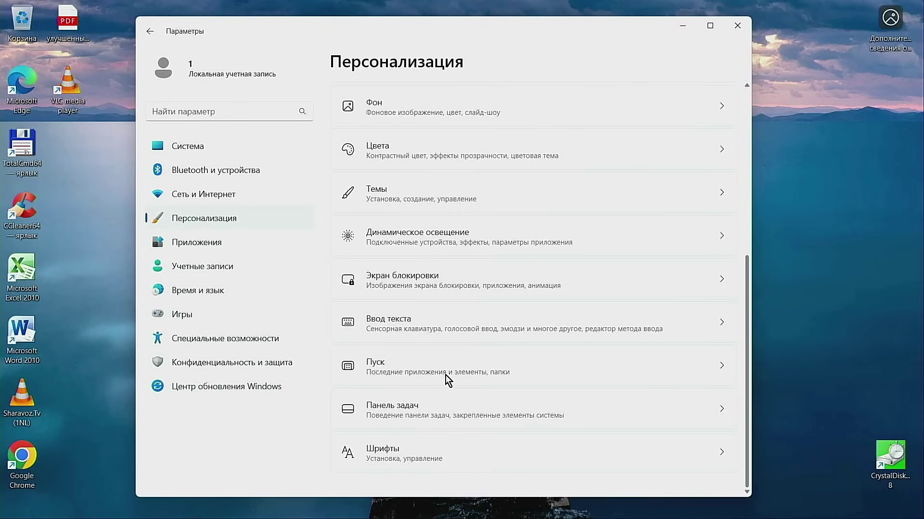
# Open "Экран блокировки" and examine the lock screen picture, status, and related options.
pyautogui.click(416, 284)
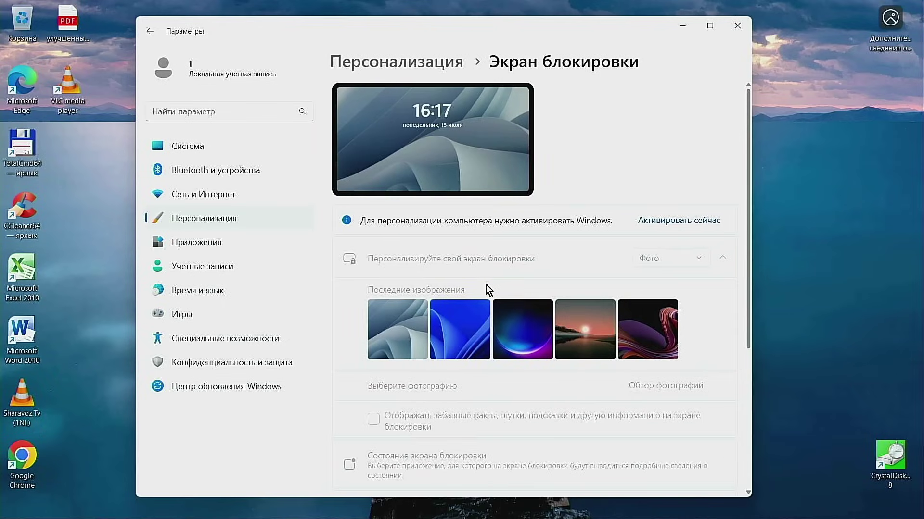
pyautogui.scroll(-5, 485, 284)
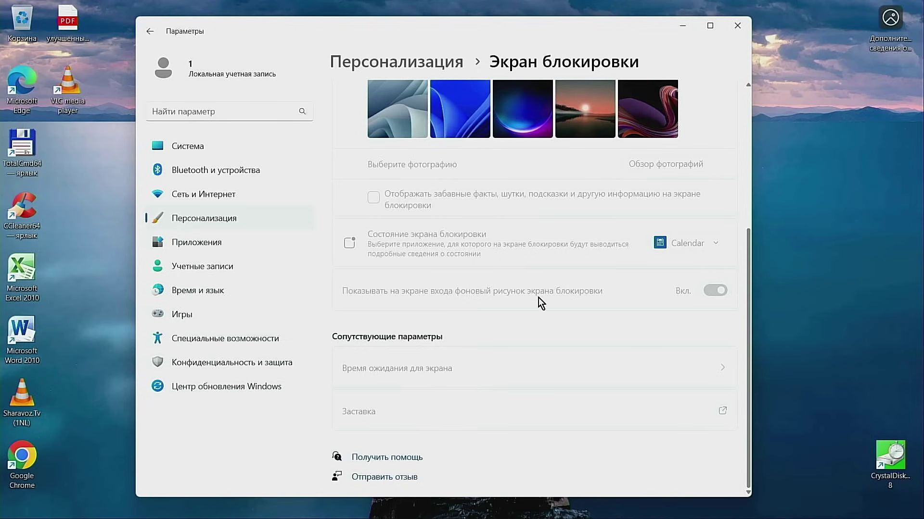
pyautogui.scroll(5, 481, 251)
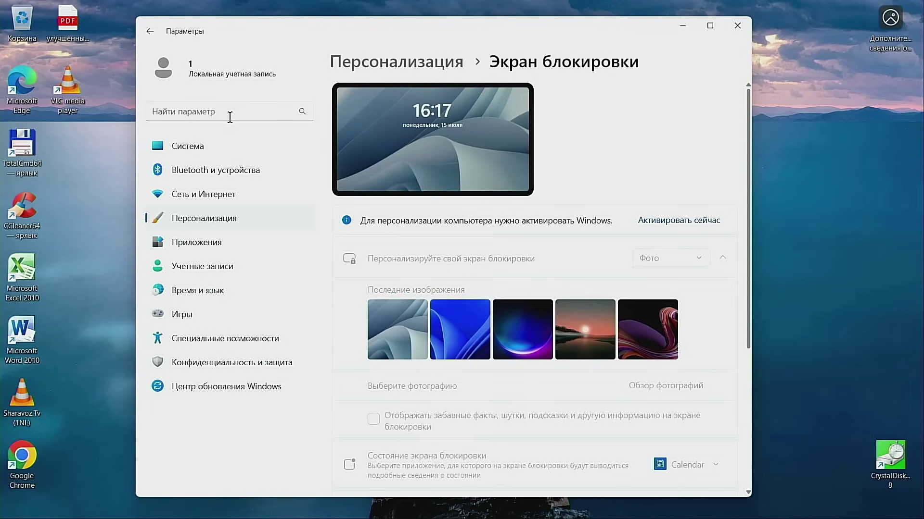
# Open "Игровой режим" under "Игры", check the game mode setting, and return to the "Персонализация" page.
pyautogui.click(150, 31)
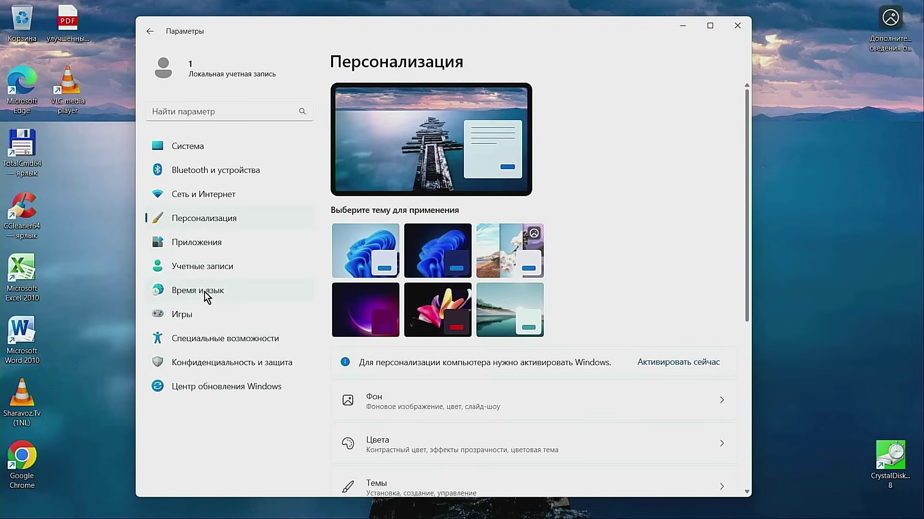
pyautogui.click(186, 317)
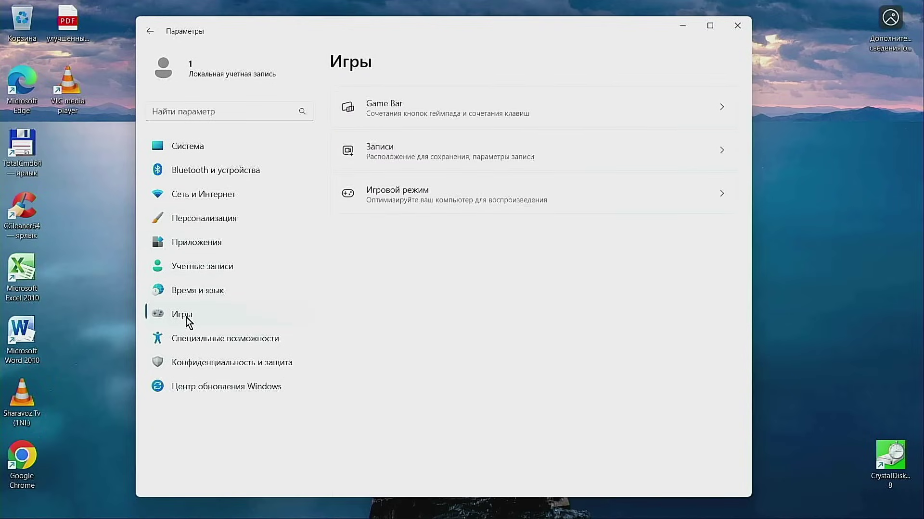
pyautogui.click(443, 197)
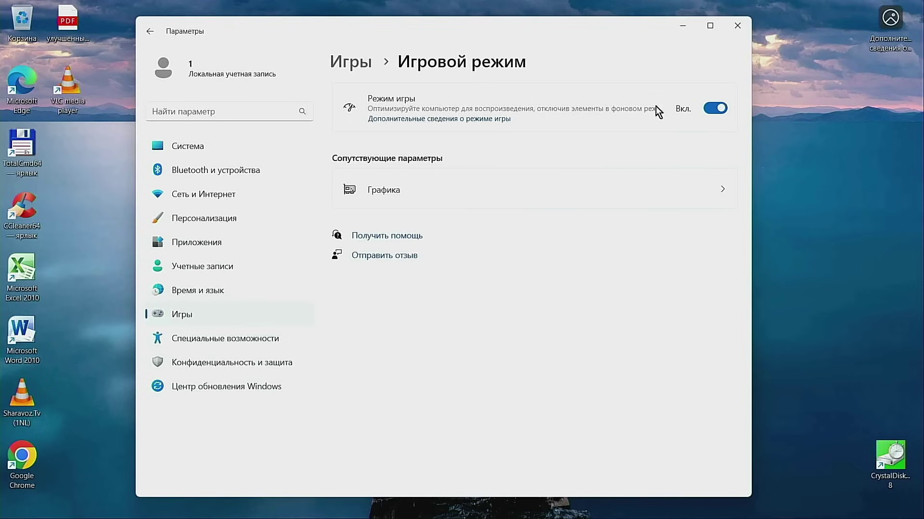
pyautogui.click(151, 30)
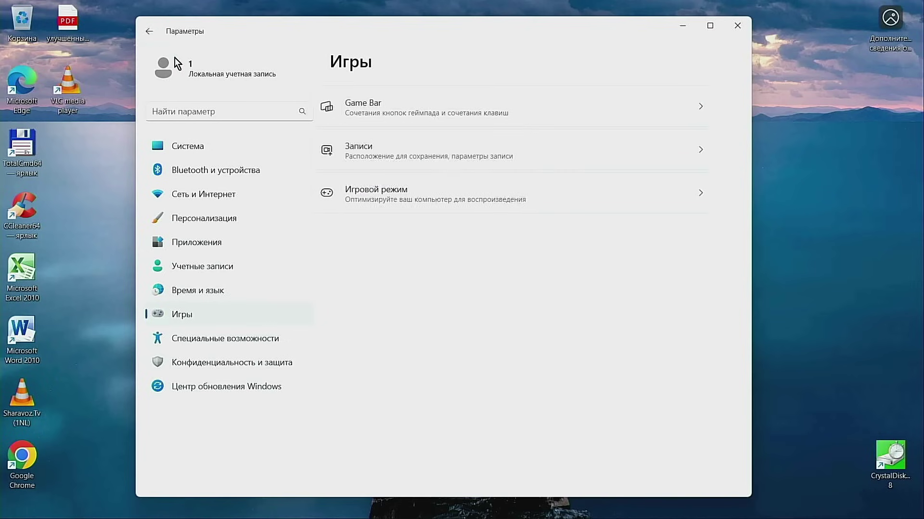
pyautogui.click(148, 32)
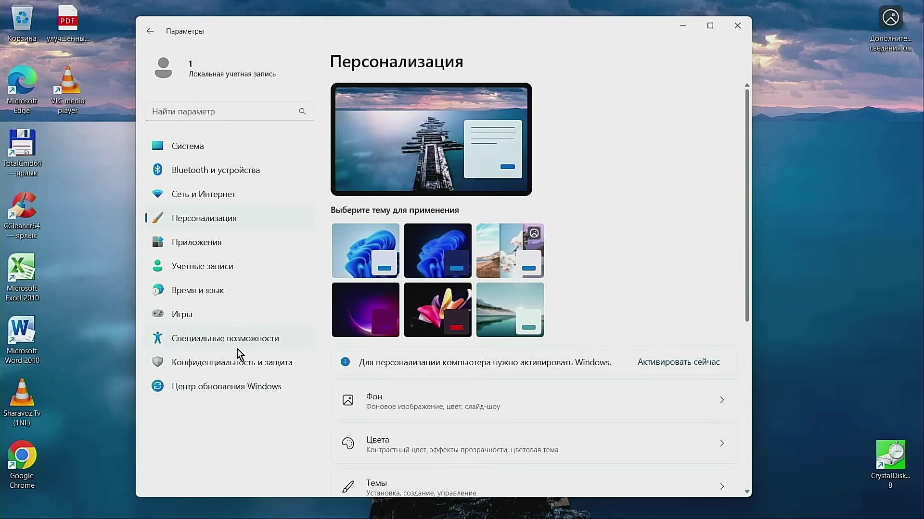
# Examine the optional driver updates in the advanced options of "Центр обновления Windows", return to its main page, and close Settings.
pyautogui.click(219, 386)
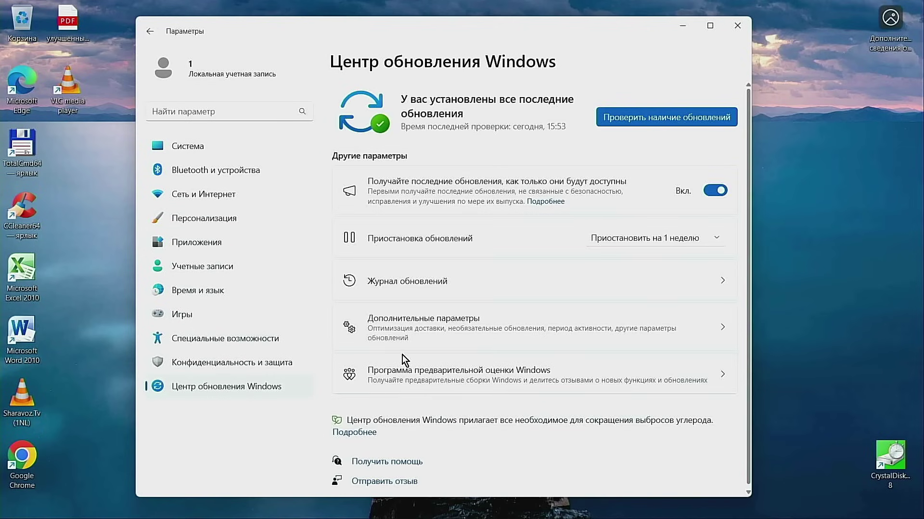
pyautogui.click(408, 328)
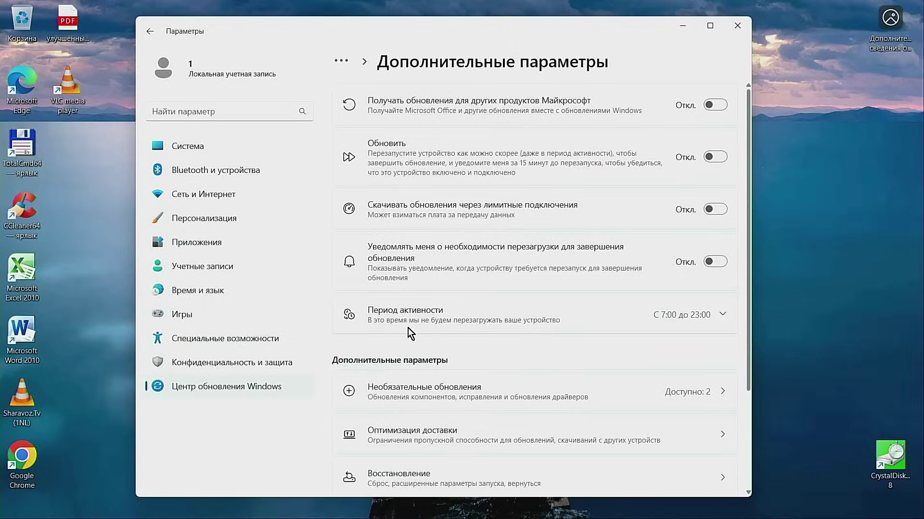
pyautogui.click(405, 394)
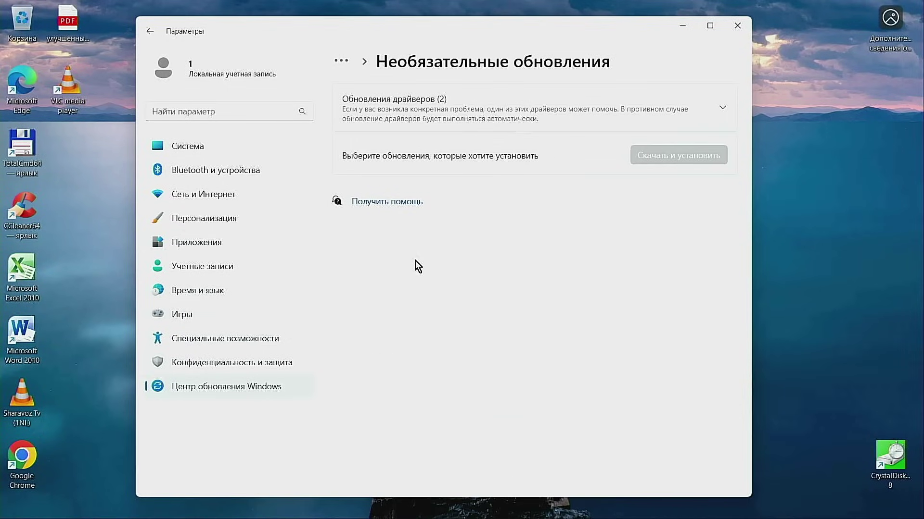
pyautogui.click(408, 107)
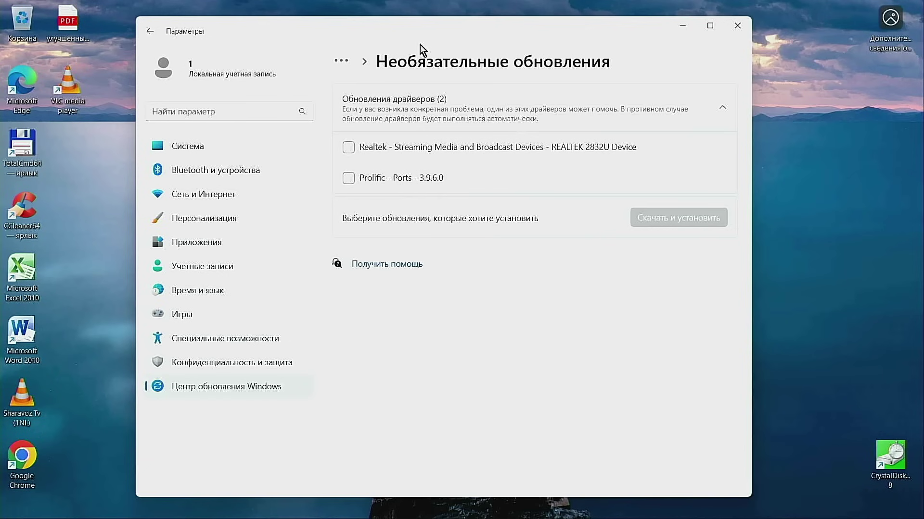
pyautogui.click(150, 31)
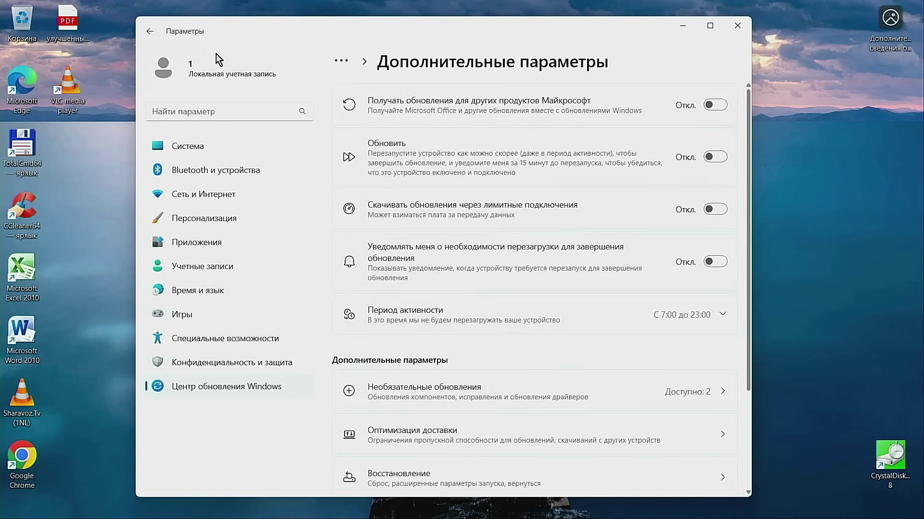
pyautogui.click(151, 32)
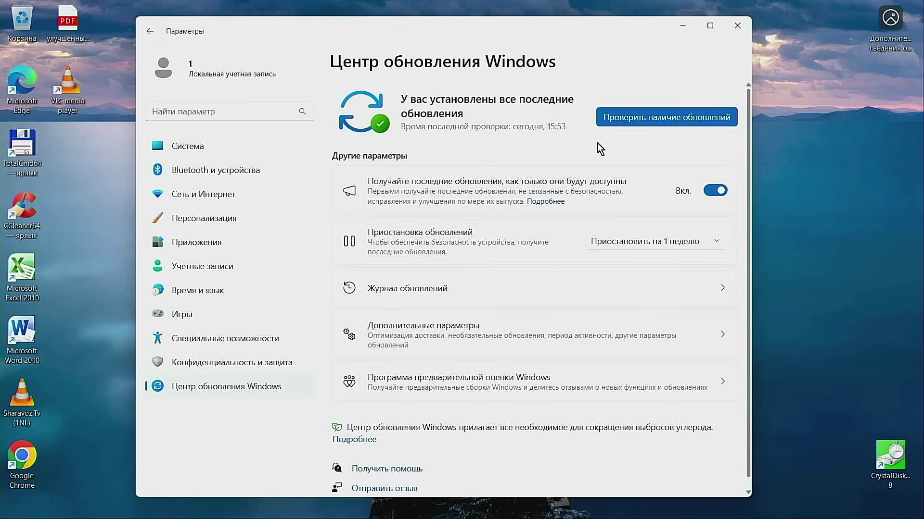
pyautogui.click(736, 24)
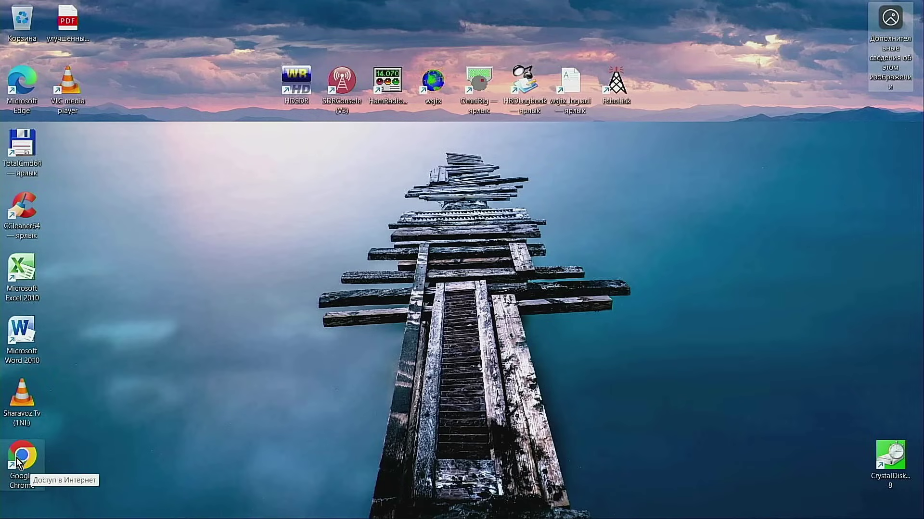
# Launch Microsoft Word 2010 to check that it works with a blank document, and close it.
pyautogui.click(21, 332)
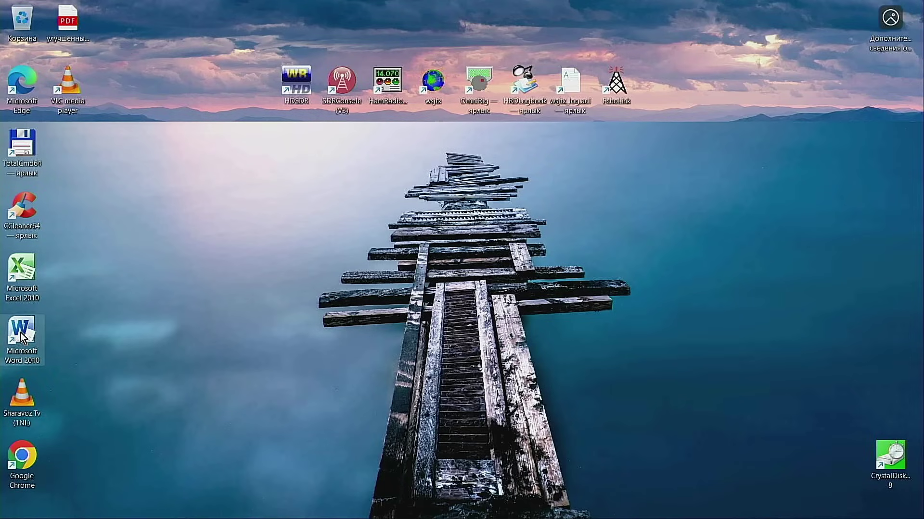
pyautogui.doubleClick(21, 333)
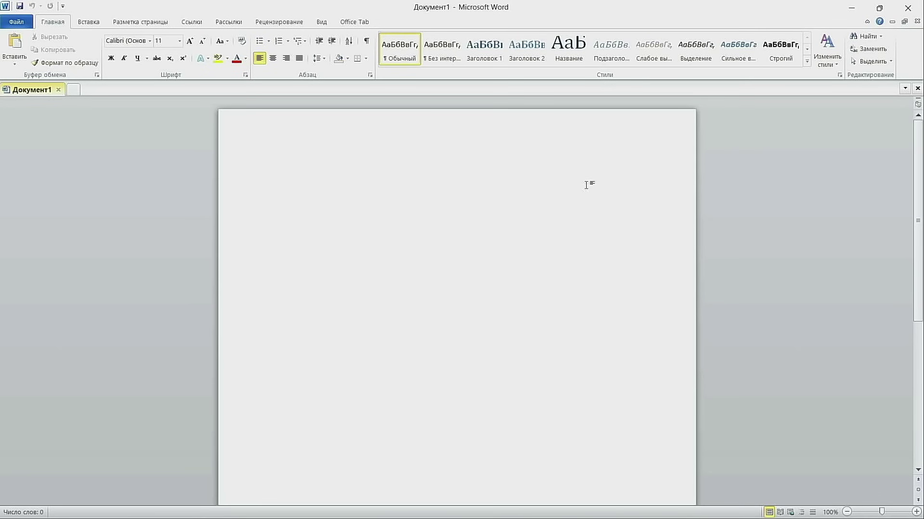
pyautogui.click(920, 6)
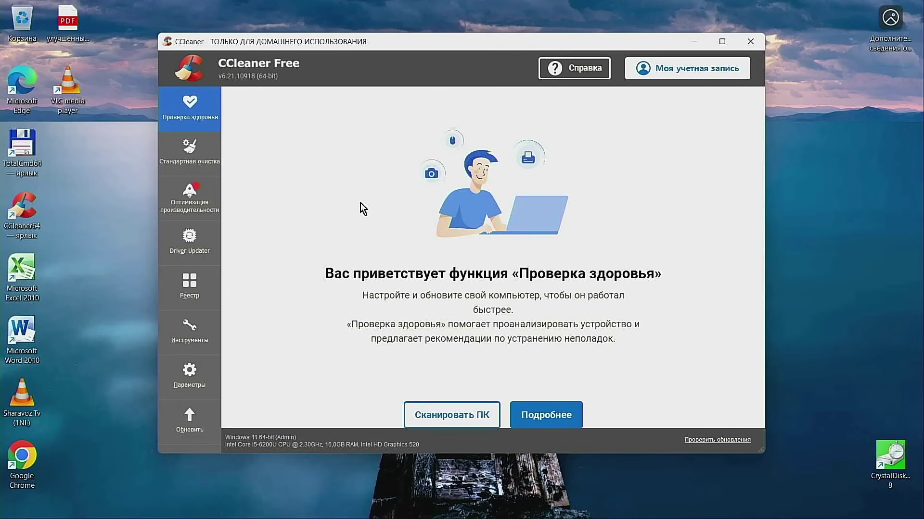
# Examine the "Стандартная очистка" and "Реестр" sections in CCleaner, and close the program.
pyautogui.click(189, 155)
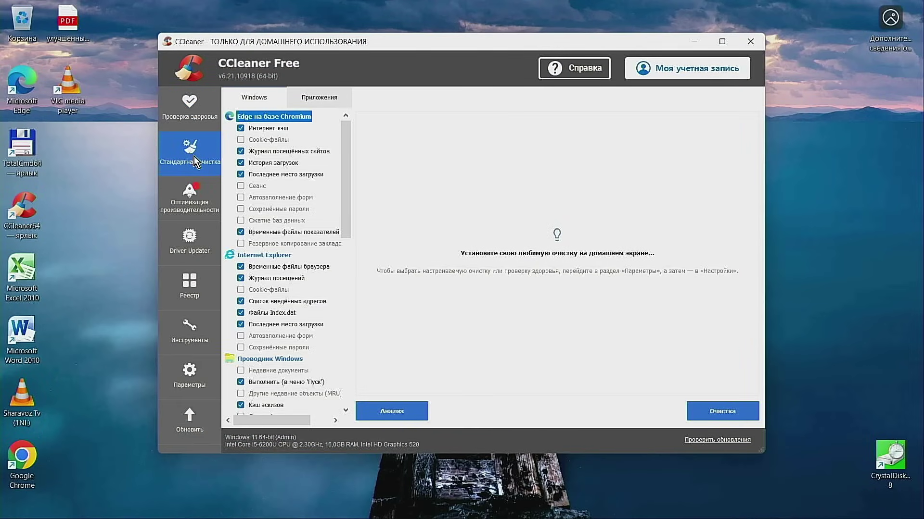
pyautogui.click(193, 291)
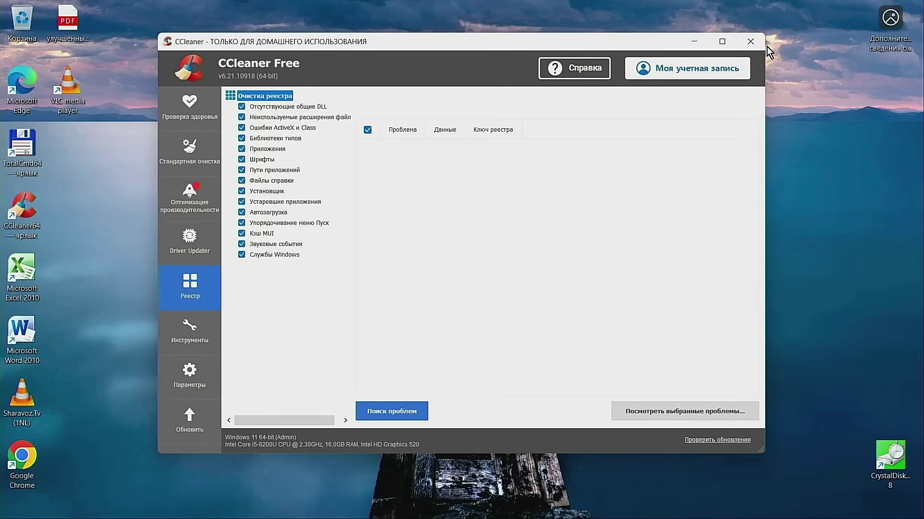
pyautogui.click(750, 41)
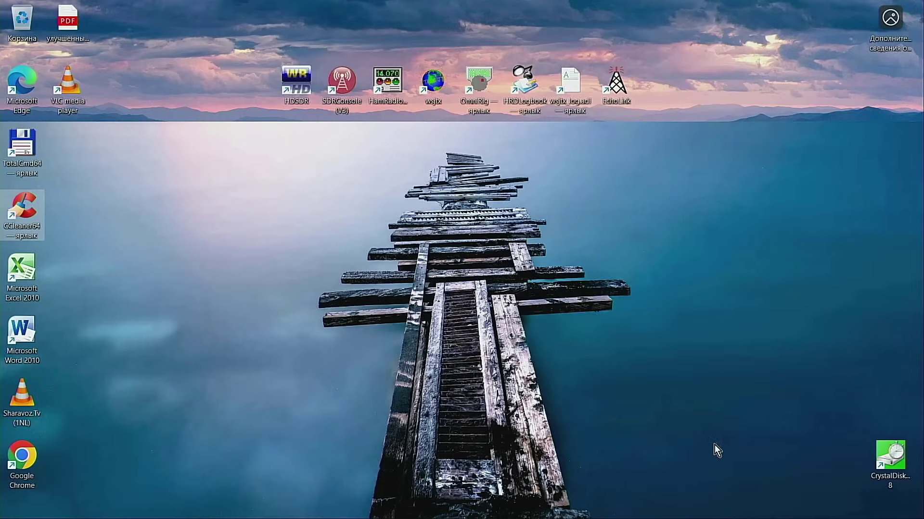
# Open the "Активация" page in Windows Settings, examine the activation status details and product key entries, and close Settings.
pyautogui.moveTo(666, 510)
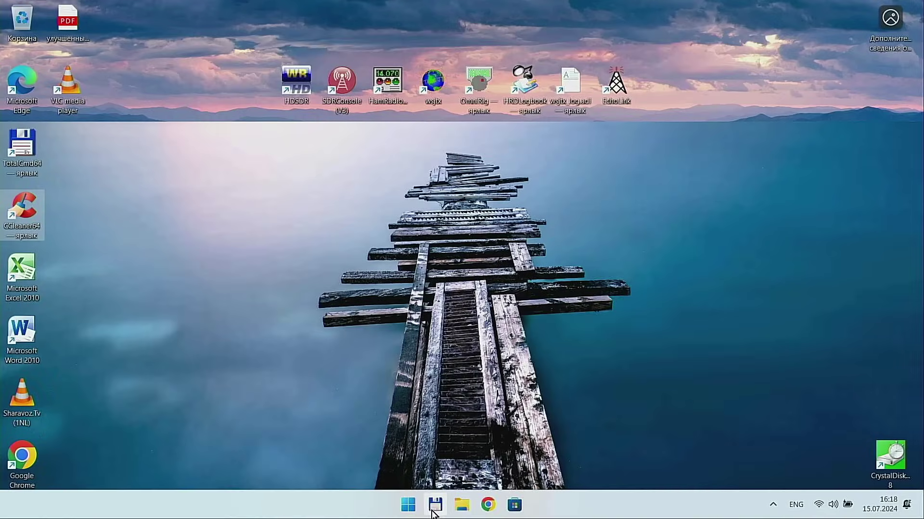
pyautogui.click(408, 505)
pyautogui.click(325, 151)
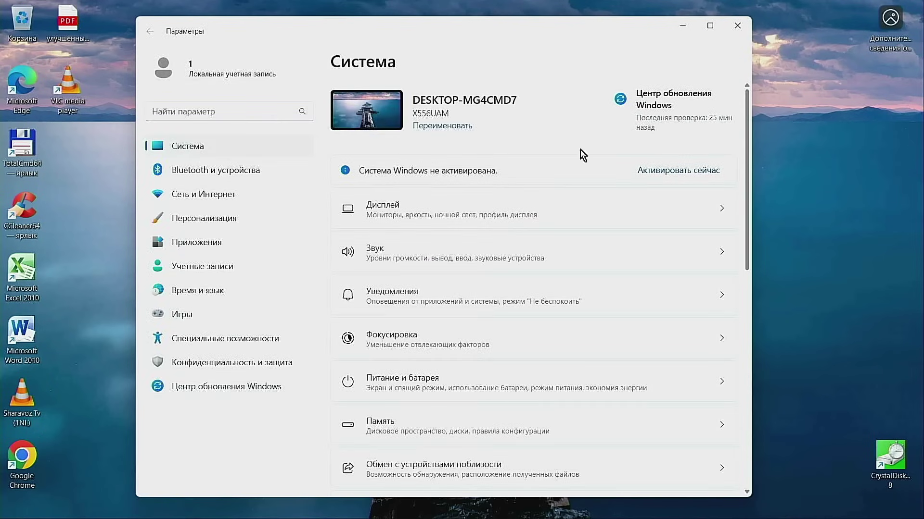
pyautogui.click(676, 171)
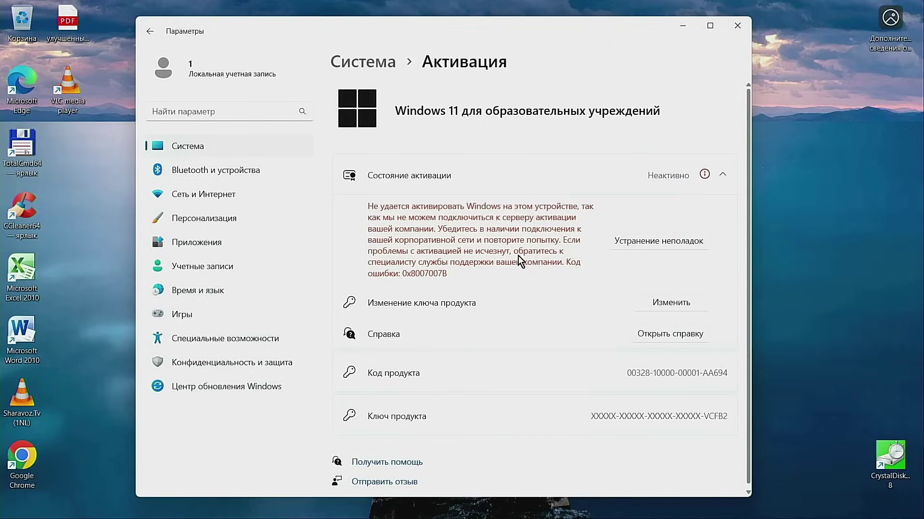
pyautogui.click(722, 176)
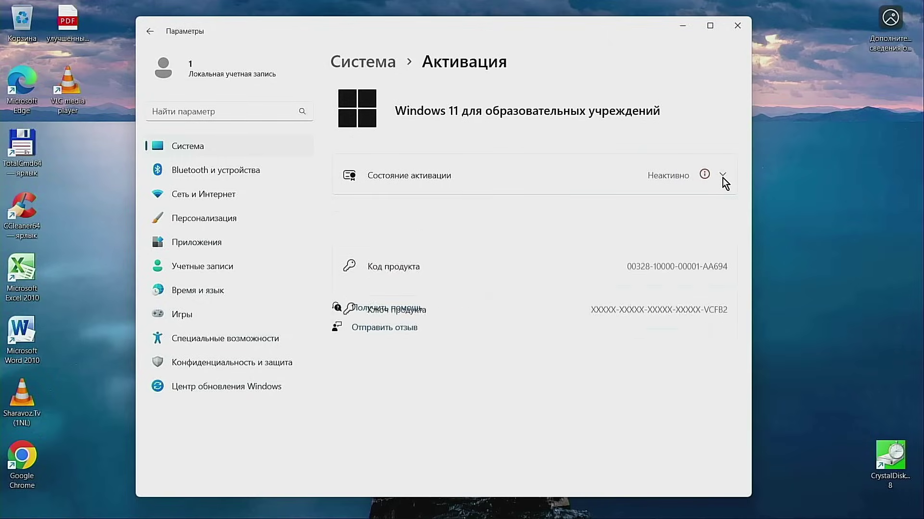
pyautogui.click(724, 176)
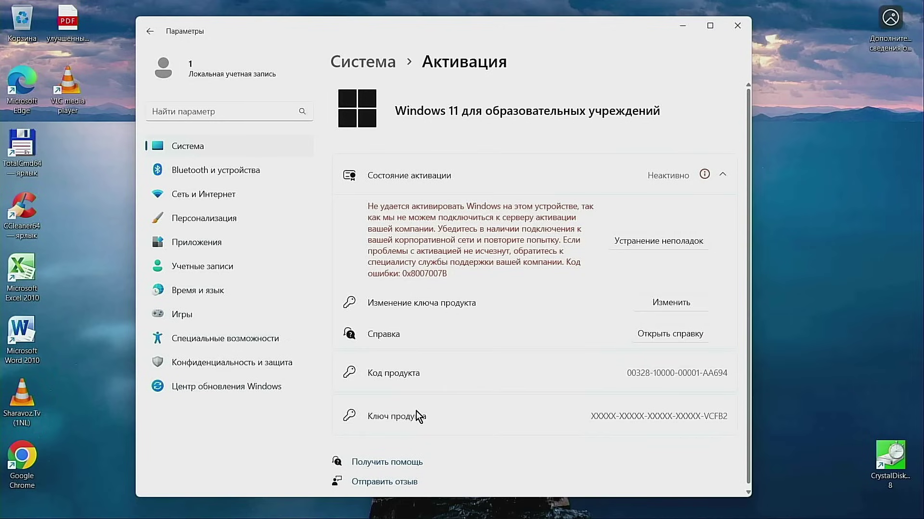
pyautogui.click(744, 24)
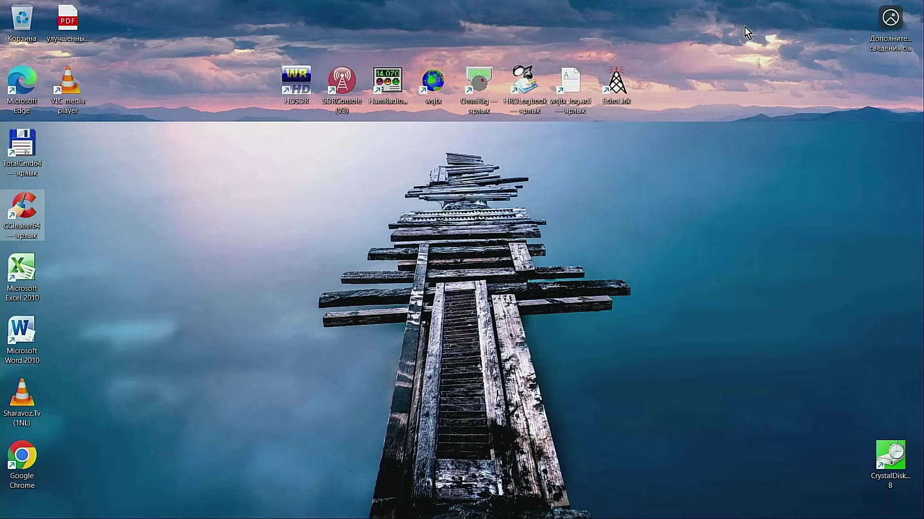